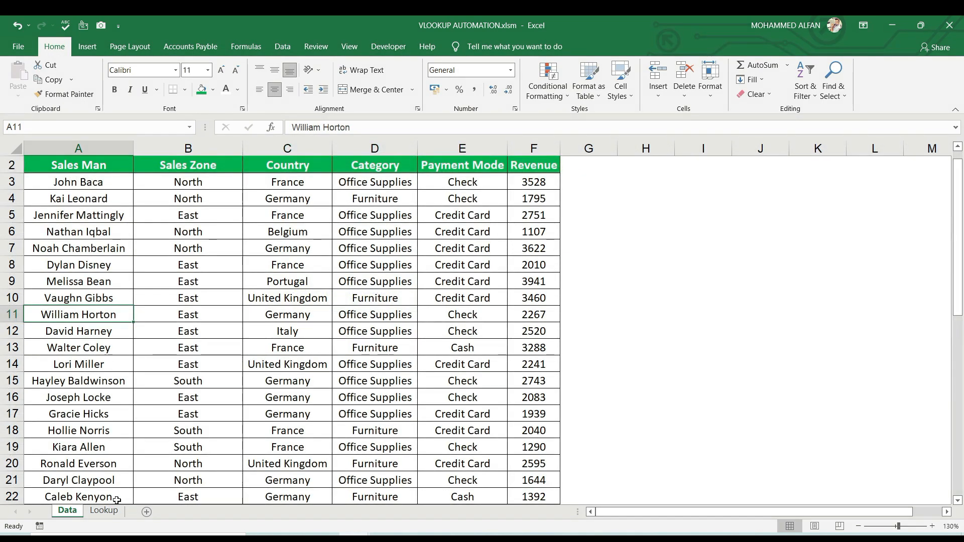
Highlight the record of the salesman listed in Lookup cell A2, A14:F14 on the Data sheet, with an orange fill
click(110, 511)
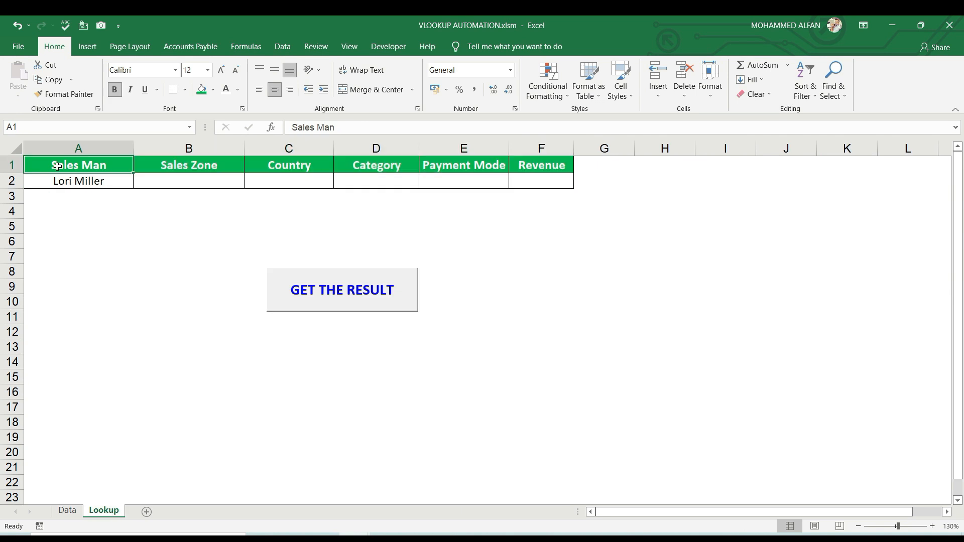
drag(75, 166, 542, 165)
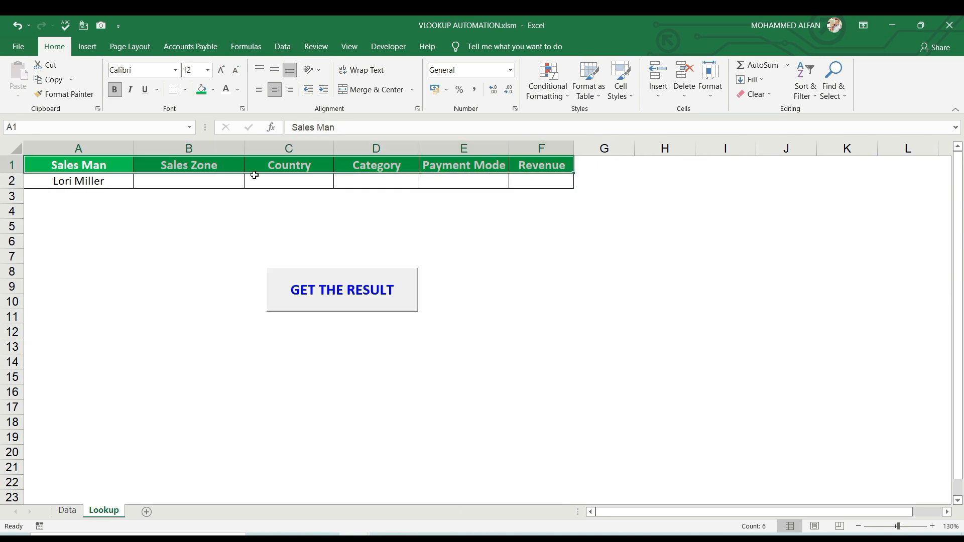
click(112, 181)
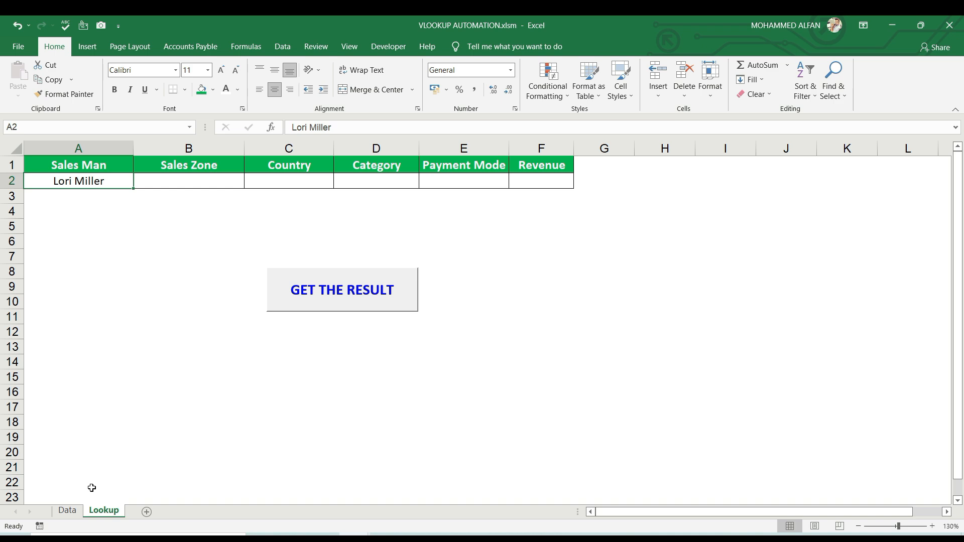
click(67, 511)
drag(74, 360, 538, 363)
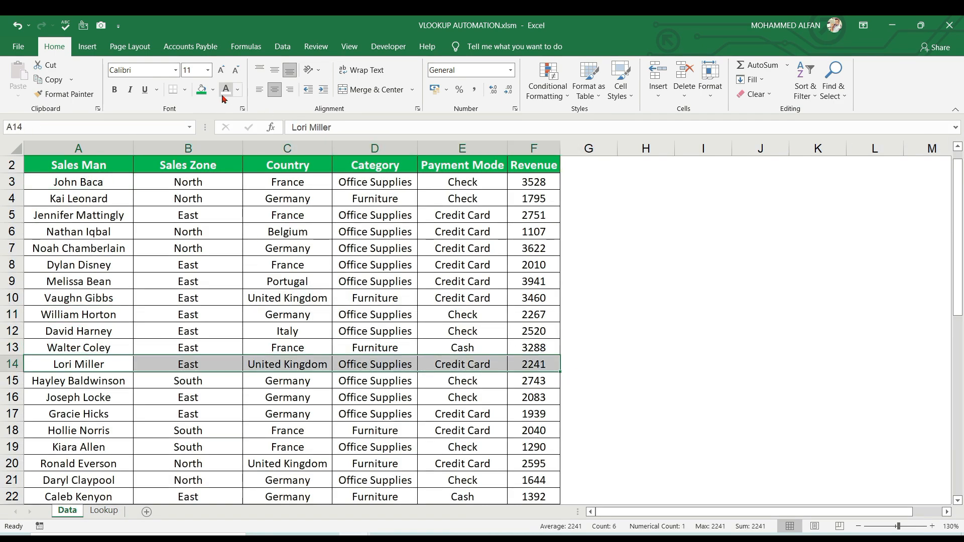
click(201, 89)
click(287, 347)
Examine the empty result cells B2:F2 on the Lookup sheet, from Sales Zone to Revenue
click(104, 510)
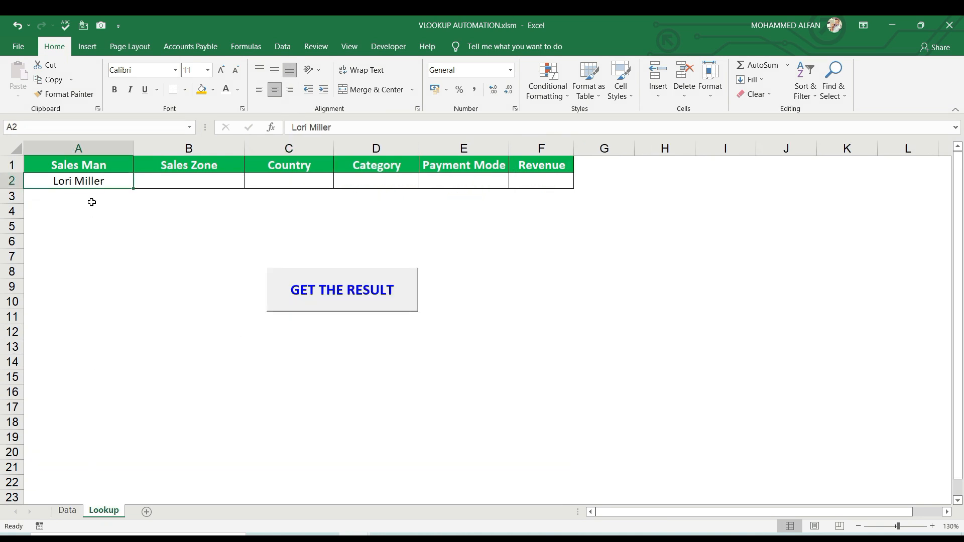
click(199, 182)
click(298, 181)
click(402, 184)
click(448, 180)
click(540, 179)
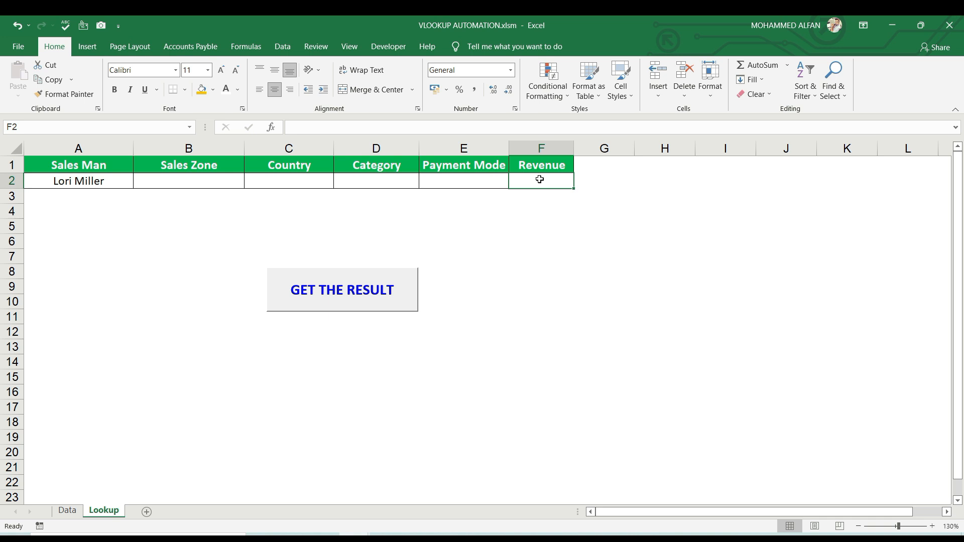
drag(190, 181, 519, 178)
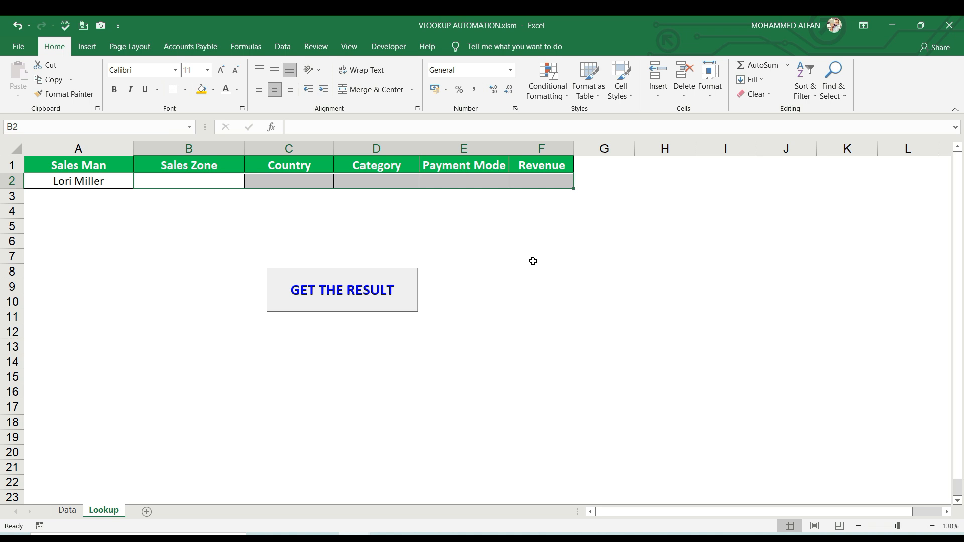
Retrieve the salesman's Category into D2 with the GET THE RESULT macro and check it against the Data sheet
click(103, 183)
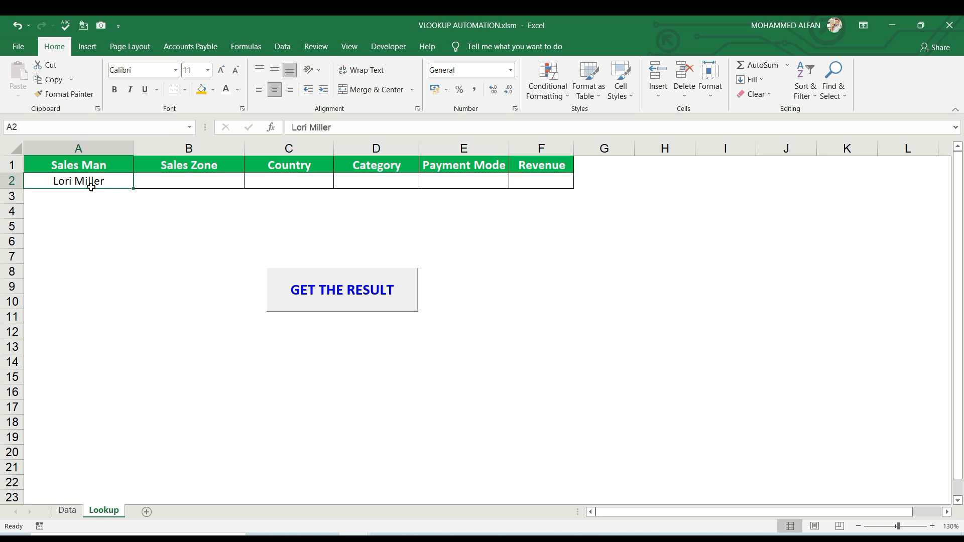
click(372, 182)
click(363, 301)
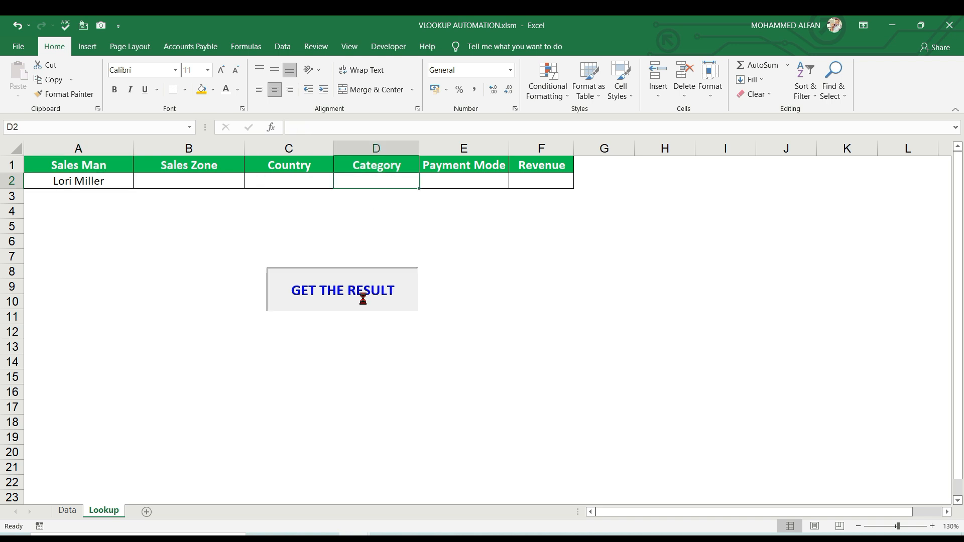
click(69, 511)
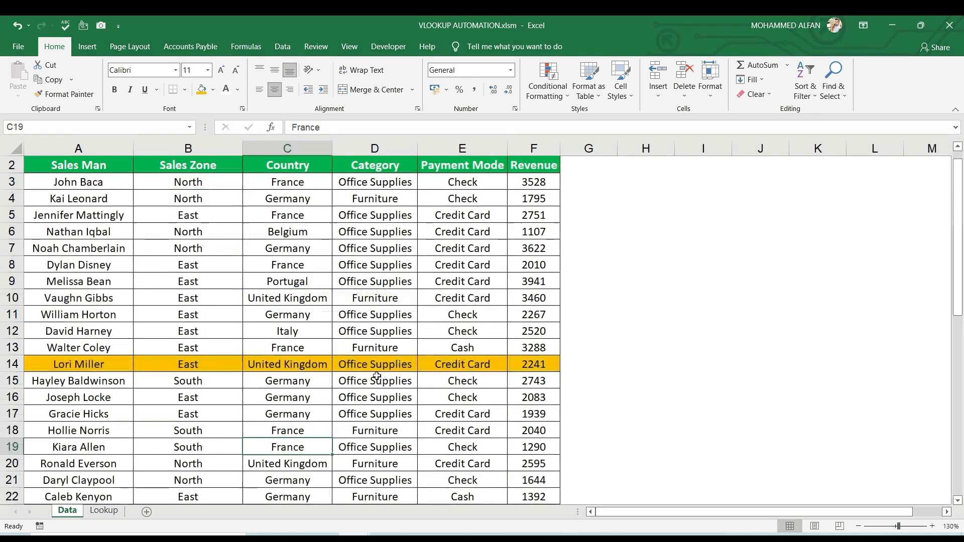
key(Right)
click(100, 511)
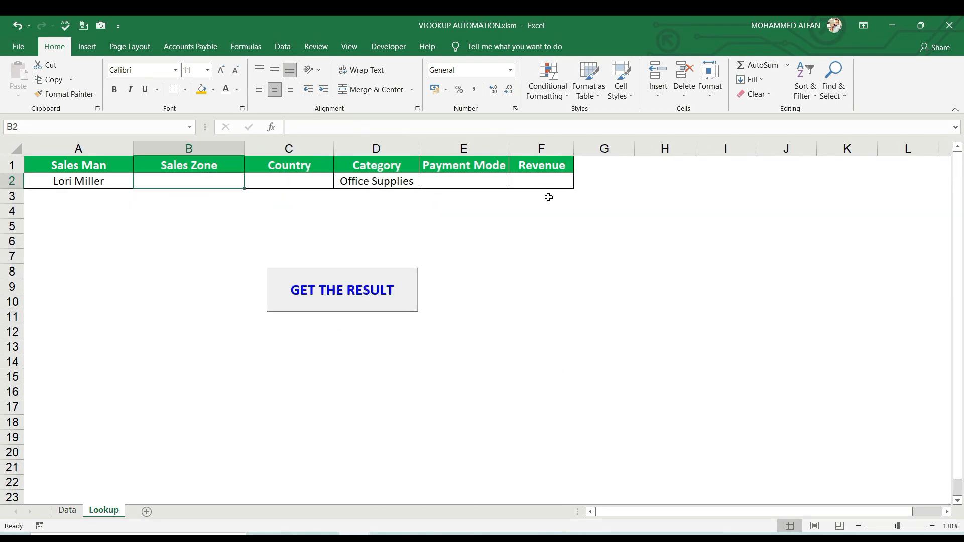
Retrieve the Revenue into F2 with the GET THE RESULT macro and clear the results in D2:F2
click(545, 180)
click(401, 290)
drag(364, 181, 564, 181)
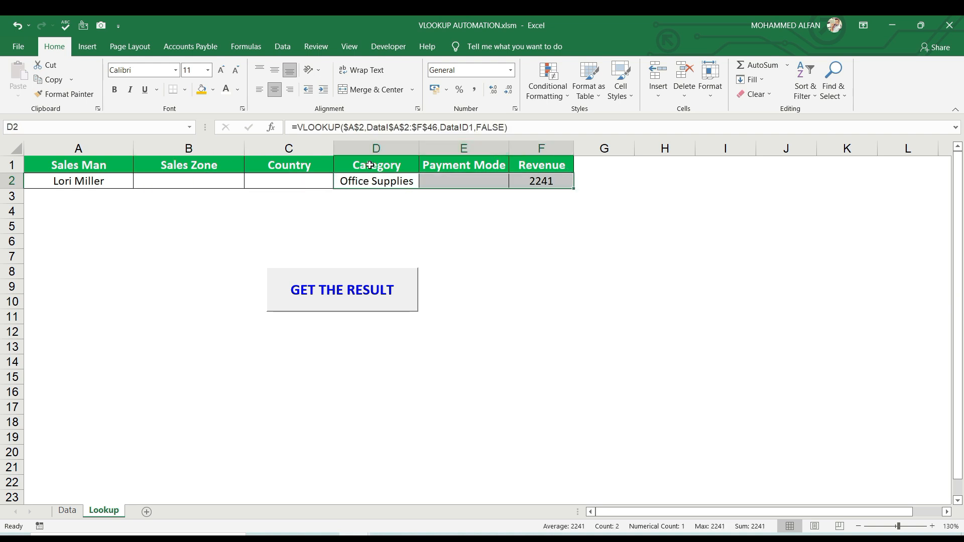
key(Delete)
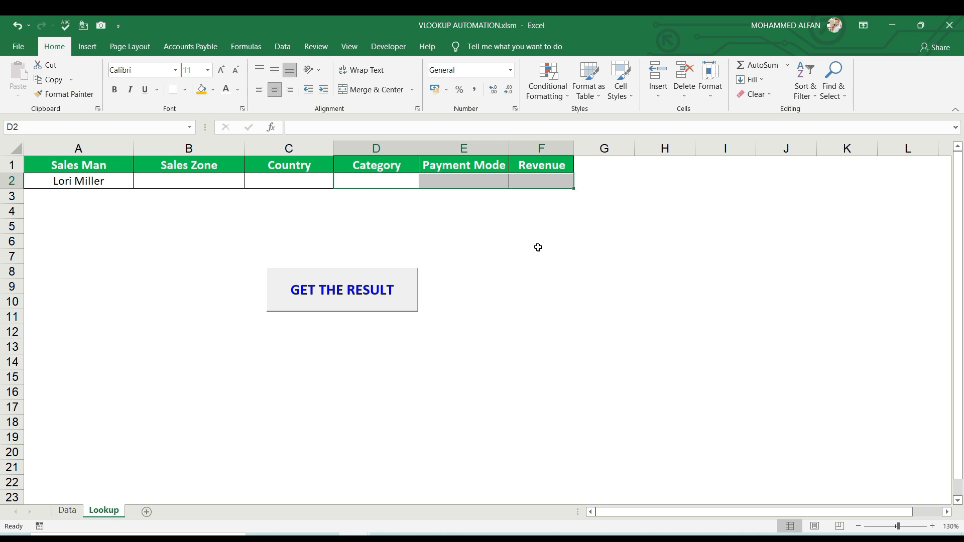
Copy the salesman name from A6 on the Data sheet into Lookup cell A2, and fill Data range A6:F6 with orange
click(66, 510)
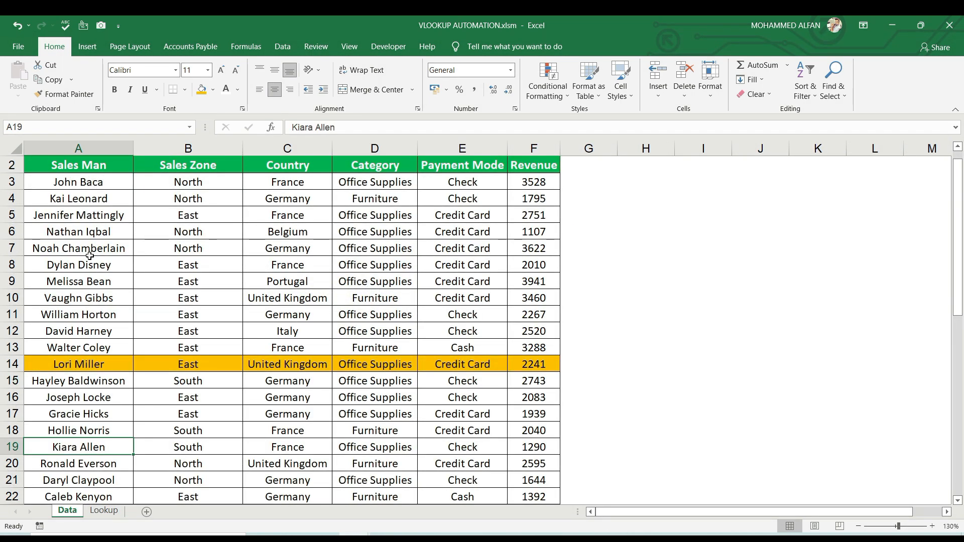
click(87, 234)
key(ctrl+c)
click(104, 510)
click(87, 184)
key(ctrl+v)
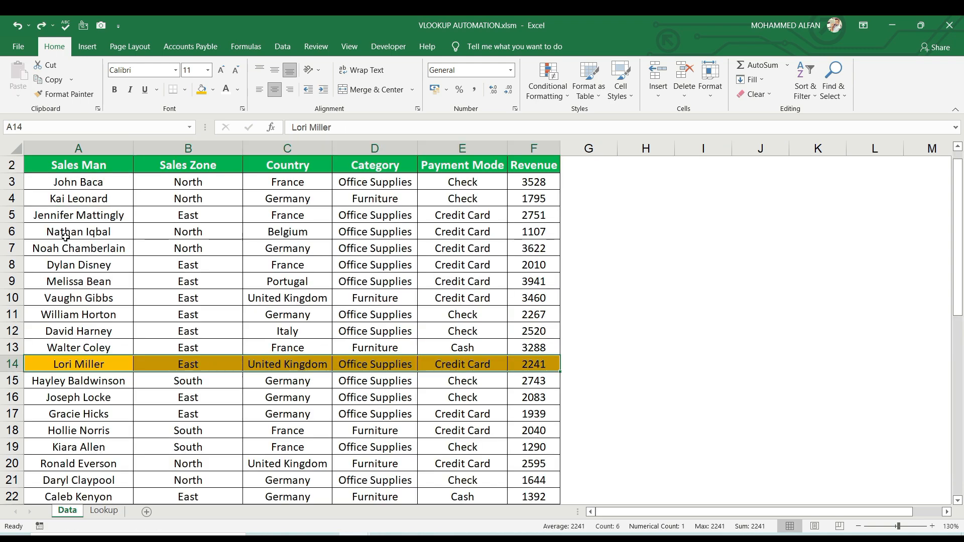
drag(75, 234, 514, 223)
click(201, 89)
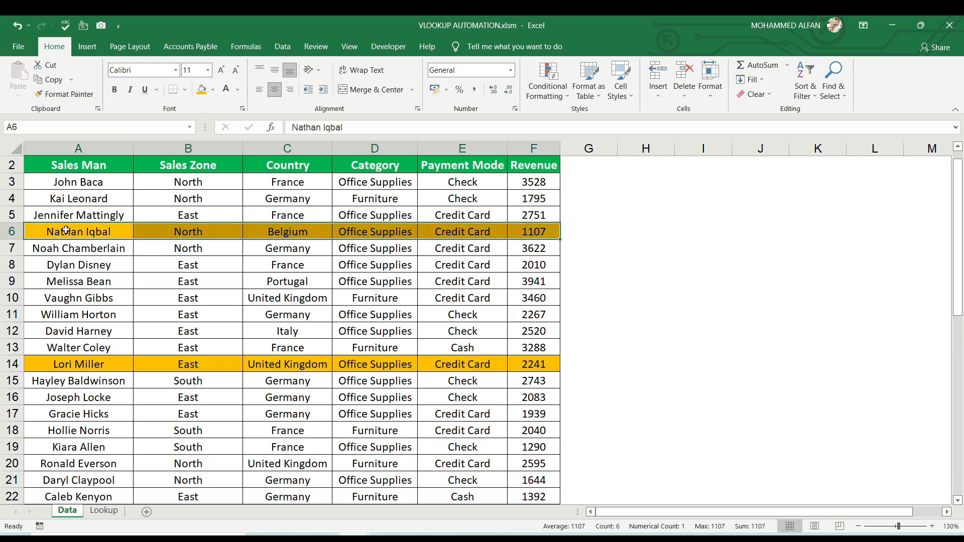
Retrieve the Sales Zone into Lookup cell B2 with the GET THE RESULT macro and check it against the Data sheet
click(103, 511)
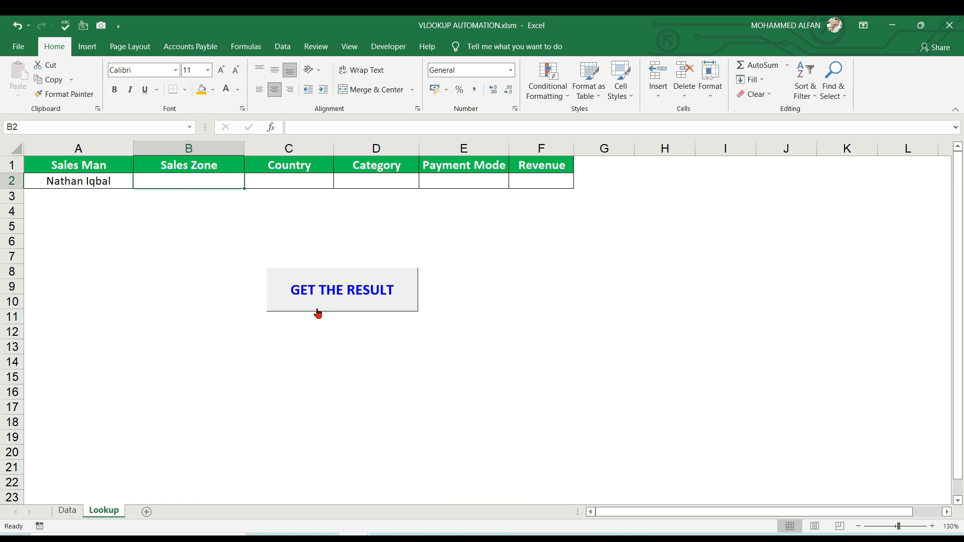
click(342, 287)
click(66, 512)
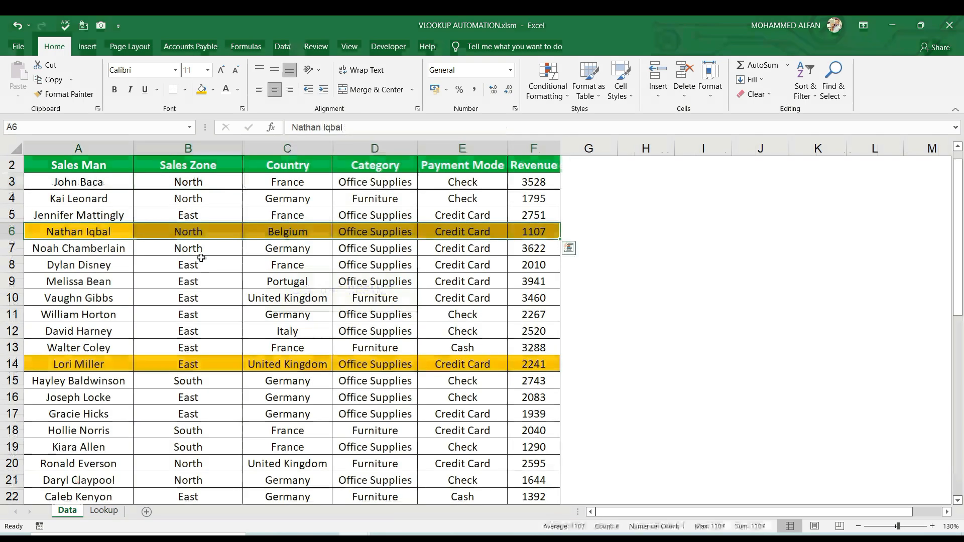
click(103, 511)
Retrieve the Country into C2 with the GET THE RESULT macro and extend its formula across to F2
click(277, 181)
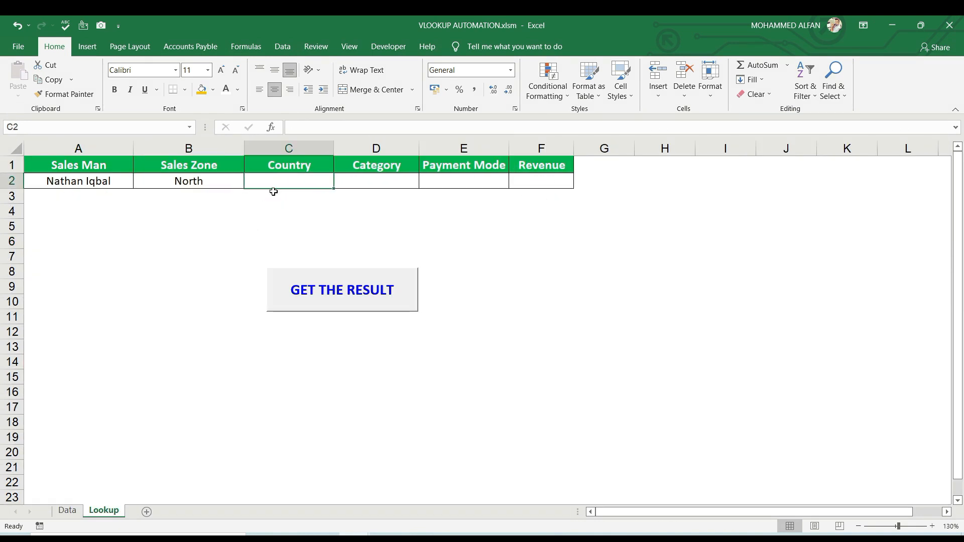
click(66, 512)
click(108, 514)
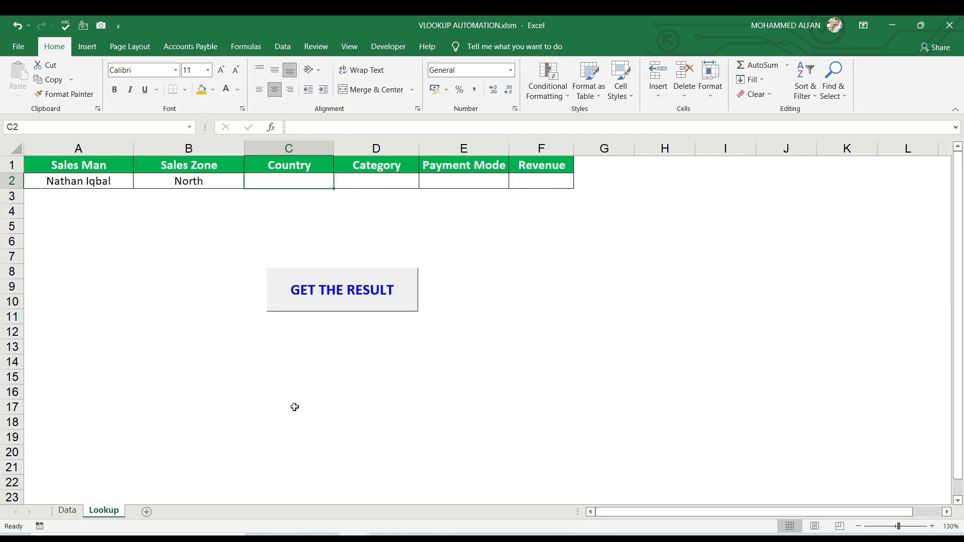
click(318, 305)
click(327, 187)
drag(332, 189, 565, 189)
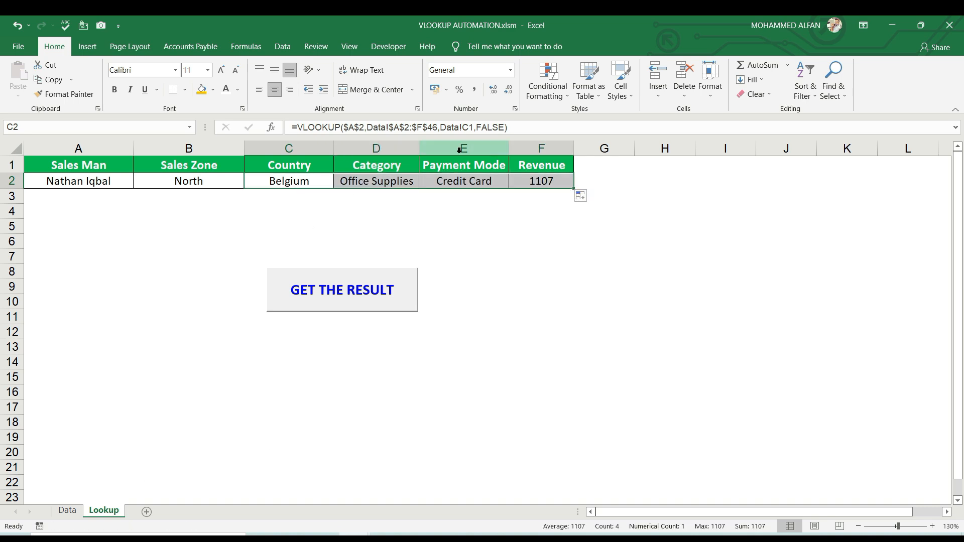
Compare the retrieved lookup results with the source record in B6:F6 on the Data sheet
click(68, 510)
drag(220, 232, 533, 232)
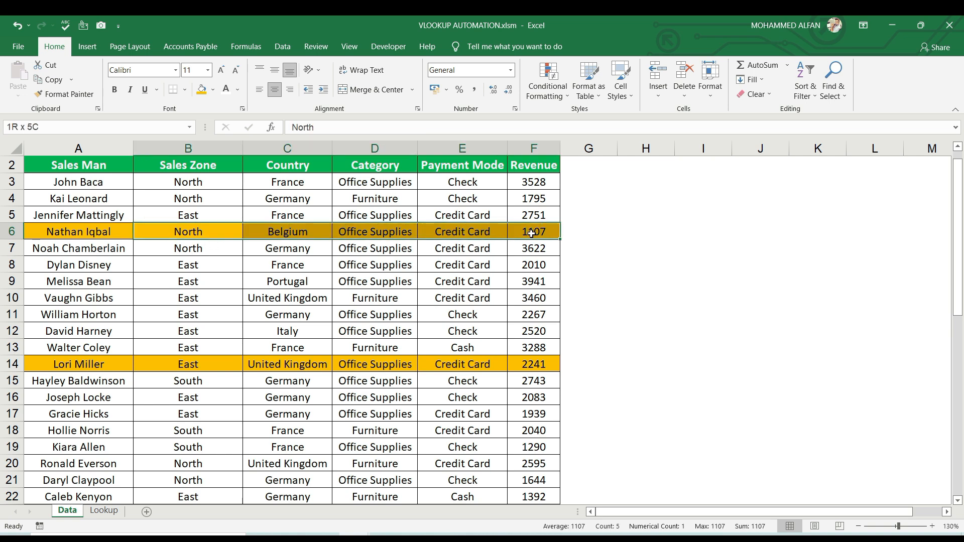
click(103, 510)
click(655, 382)
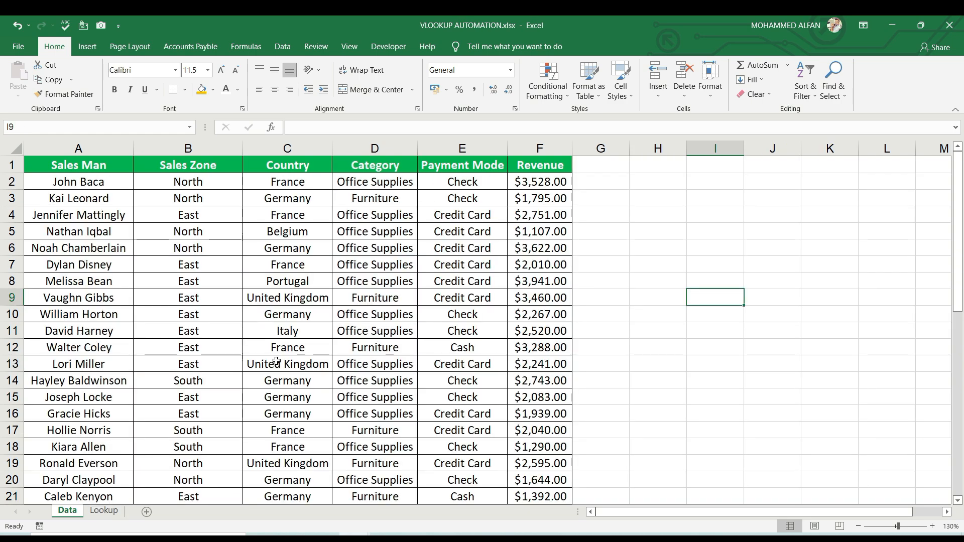
Insert a blank row above the header row on the Data sheet of the VLOOKUP AUTOMATION.xlsx workbook
click(104, 511)
drag(80, 164, 510, 163)
click(65, 512)
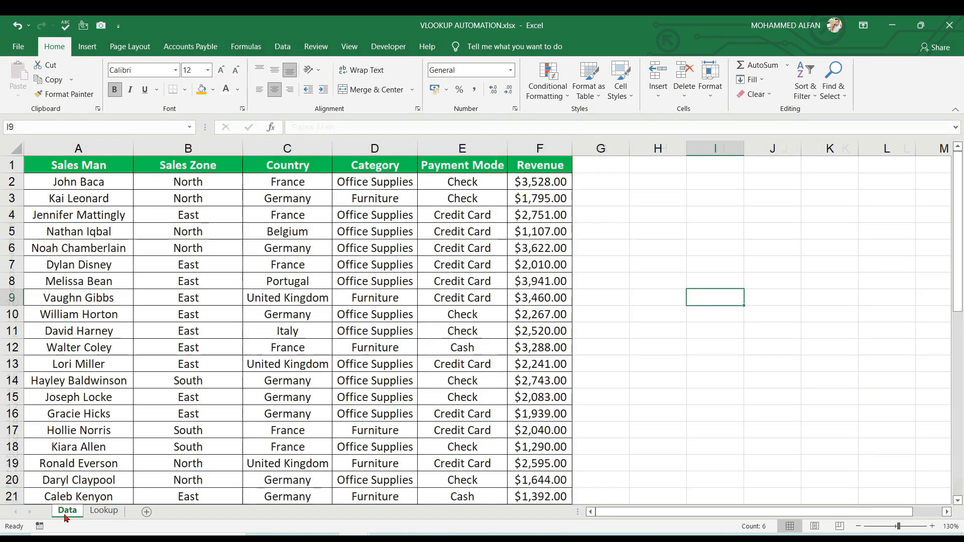
click(393, 328)
right_click(12, 165)
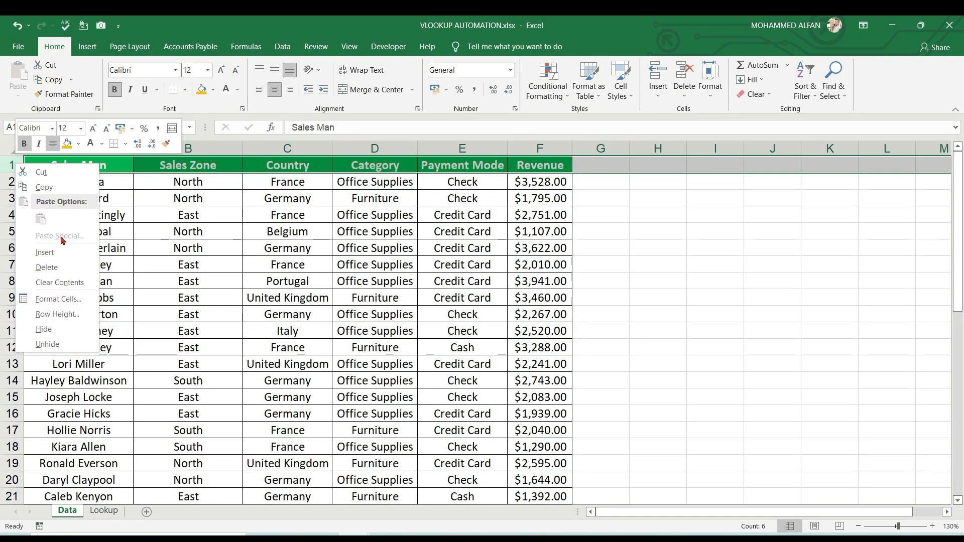
click(64, 247)
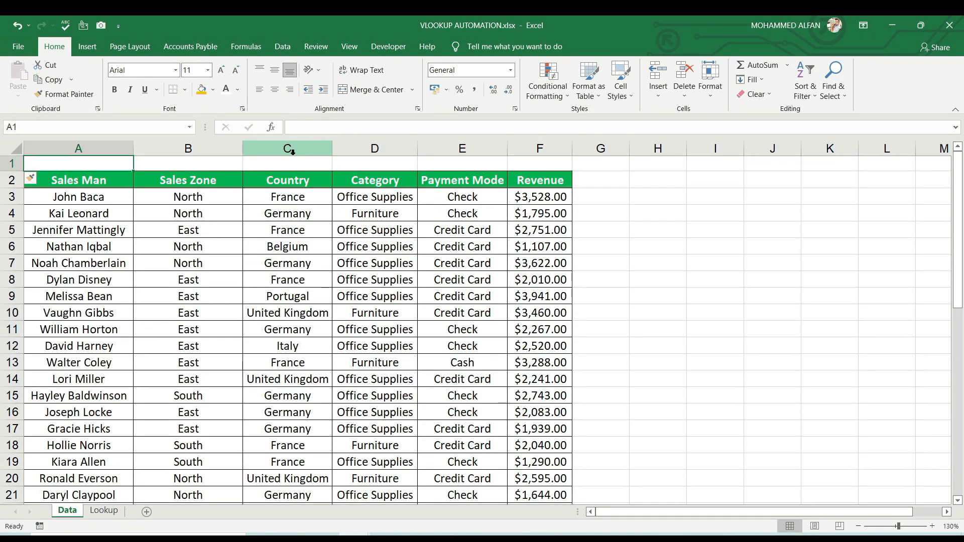
Number the columns 1 to 6 in A1:F1 above the Data sheet headers and center the numbers
text(1)
key(ctrl+Return)
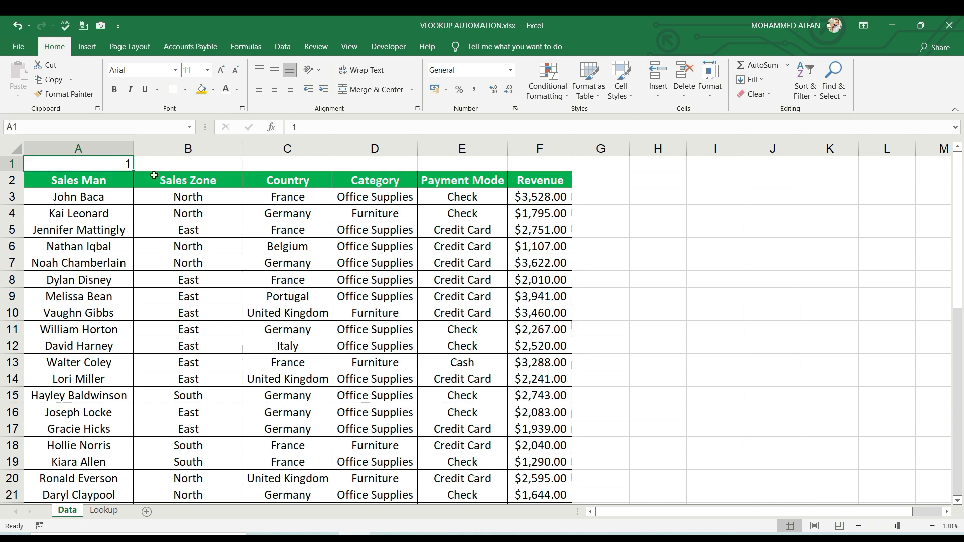
drag(133, 170, 12, 162)
click(275, 90)
click(297, 215)
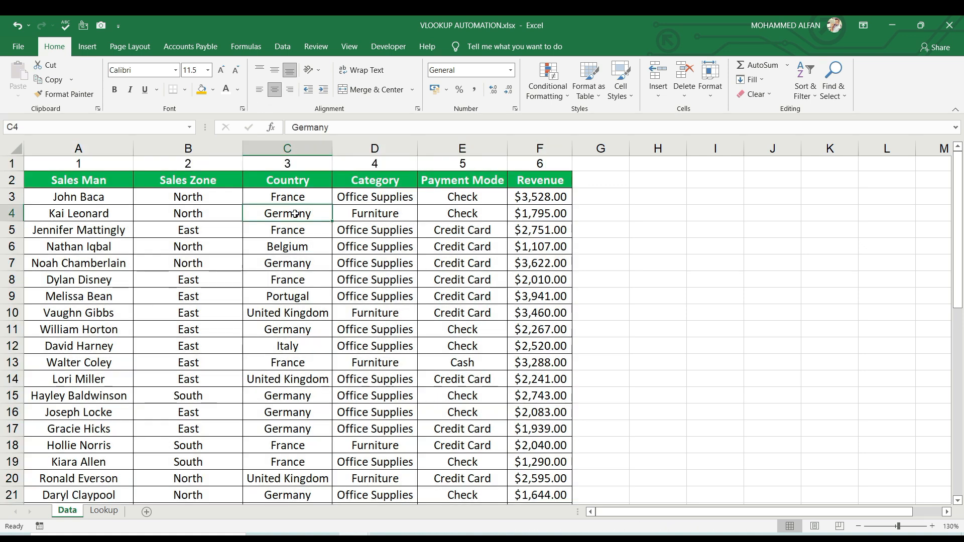
Copy the salesman name from A9 on the Data sheet into cell A2 of the Lookup sheet
click(102, 515)
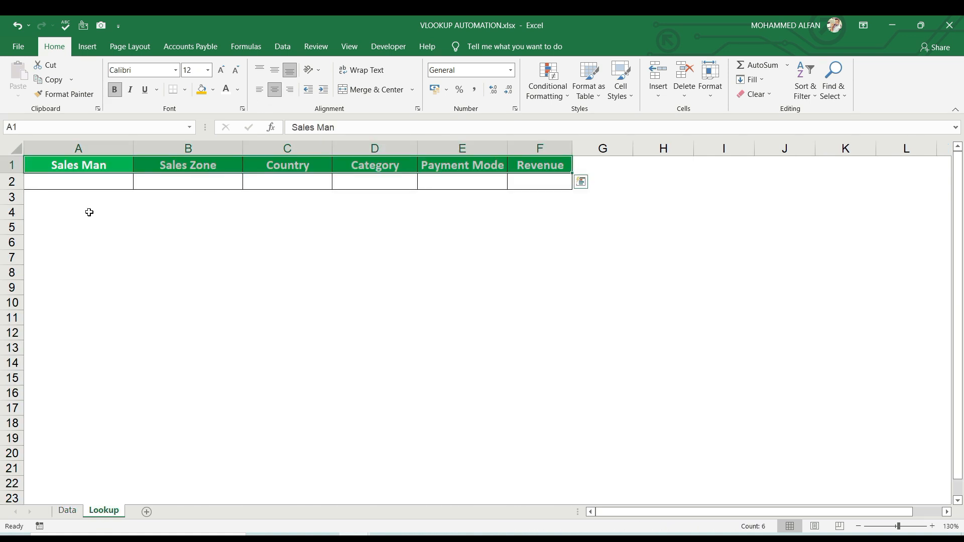
click(91, 182)
click(67, 511)
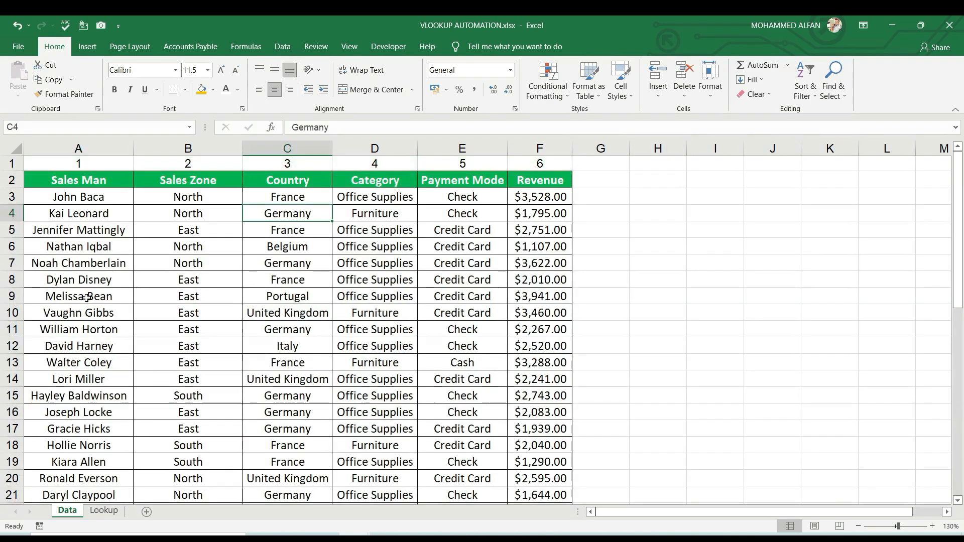
click(93, 296)
key(ctrl+c)
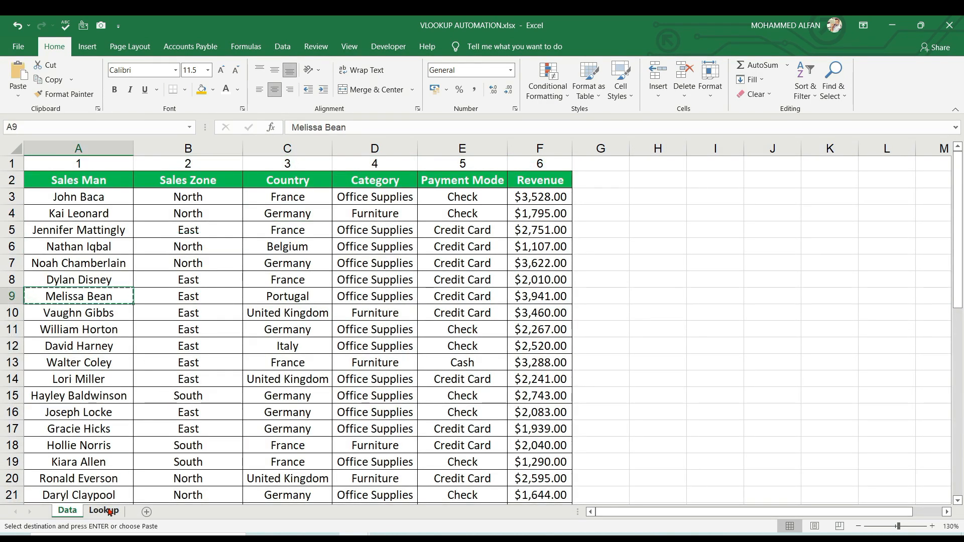
click(104, 510)
key(ctrl+v)
key(Escape)
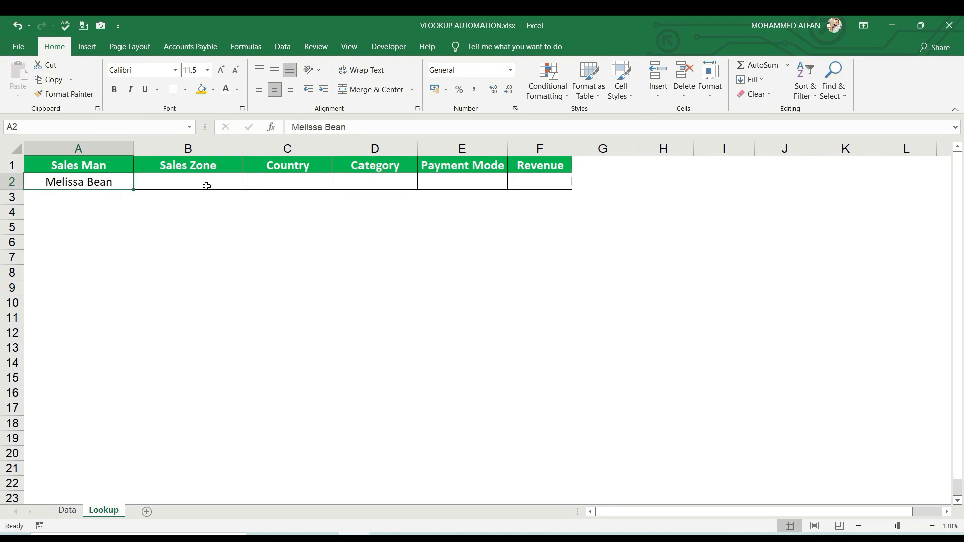
Select cell B2 on the Lookup sheet and check that the Developer tab is enabled in the ribbon customization options
click(206, 185)
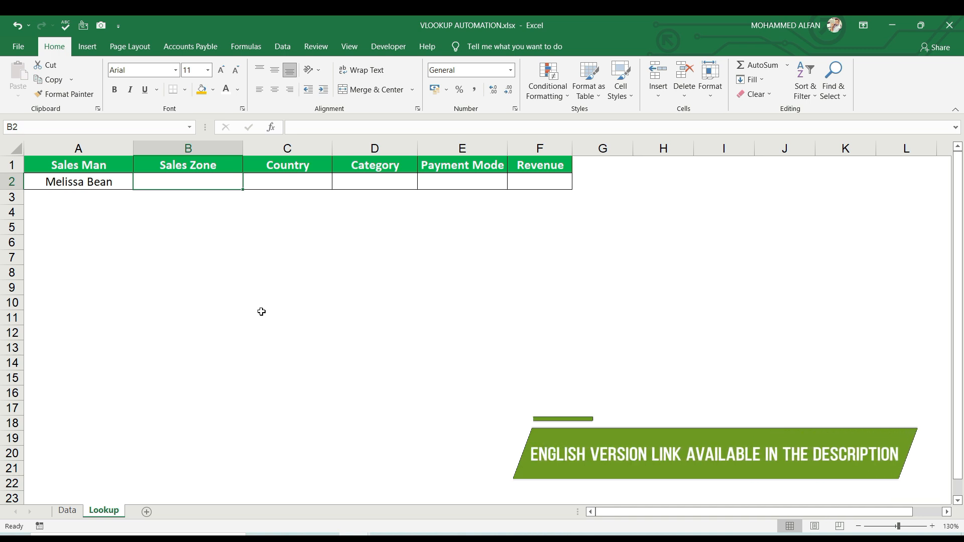
click(389, 47)
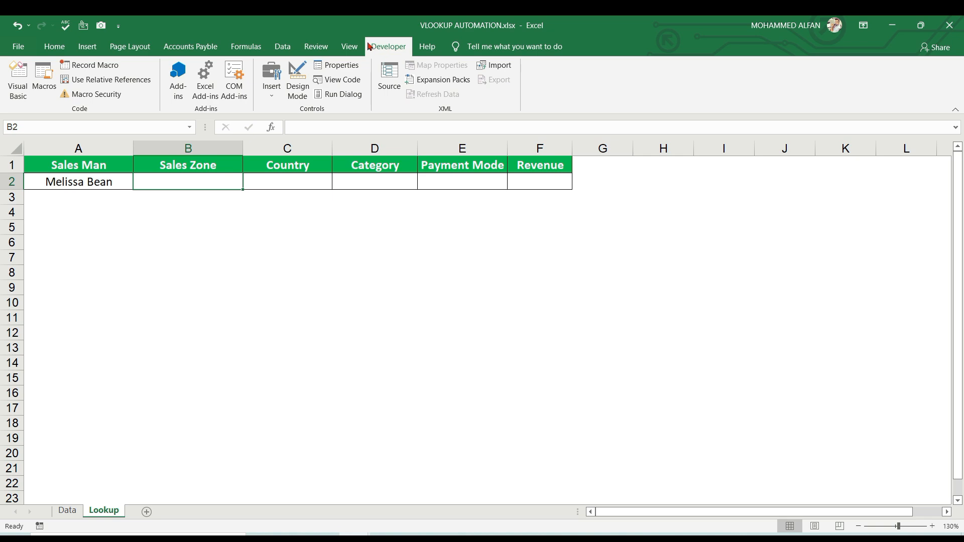
click(251, 46)
right_click(251, 46)
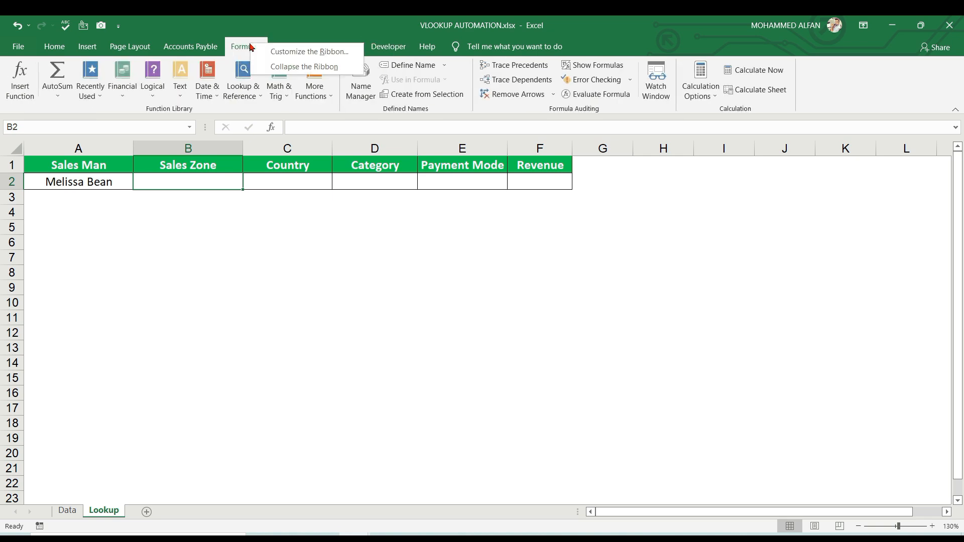
click(295, 55)
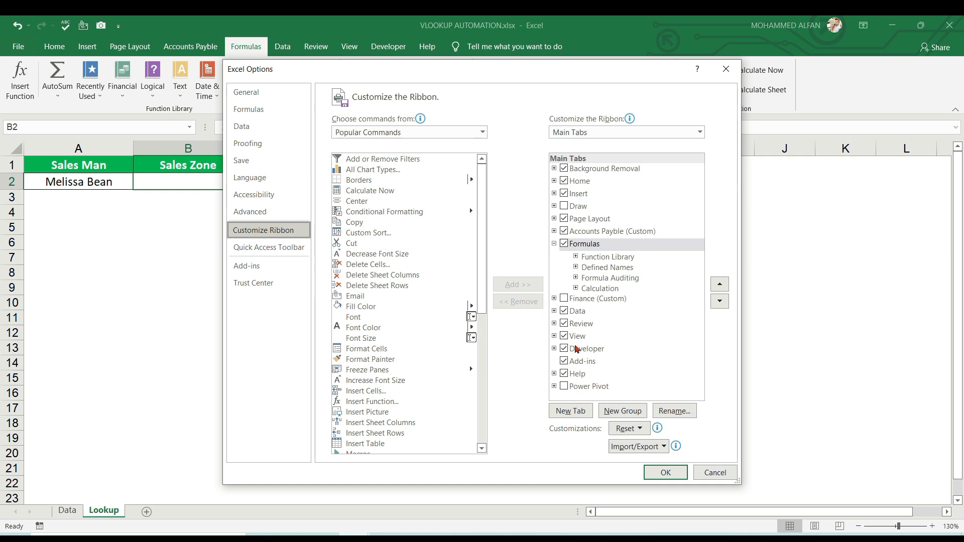
click(565, 351)
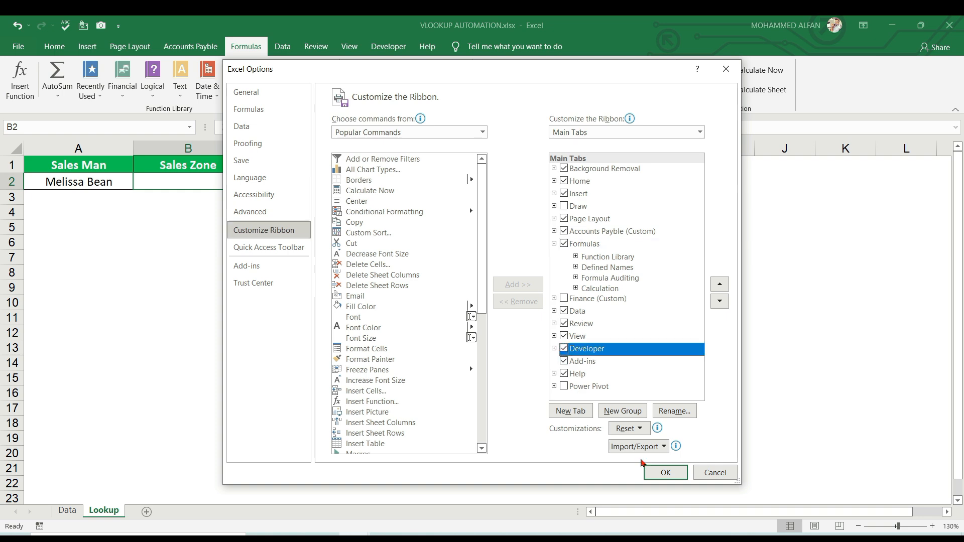
click(665, 472)
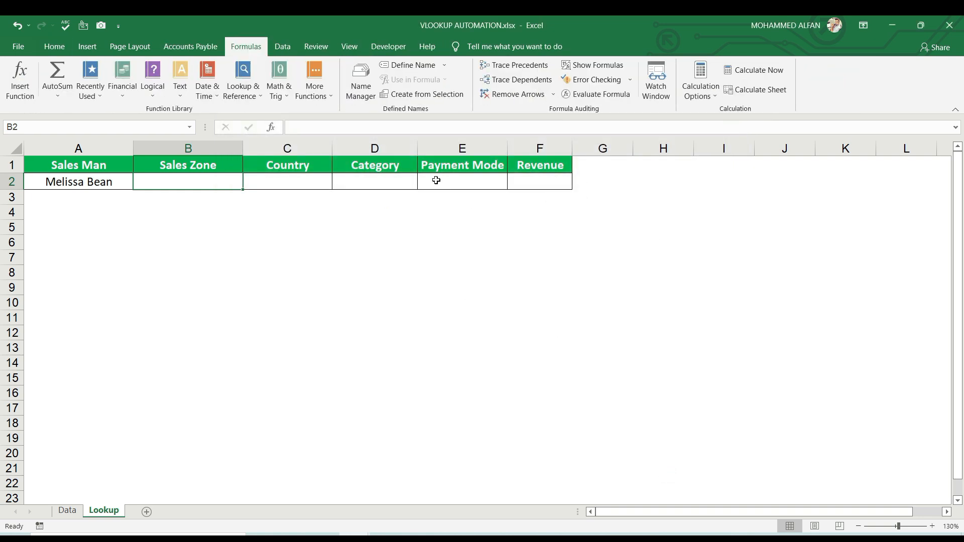
Start recording a macro named Vlookup, stored in this workbook
click(396, 48)
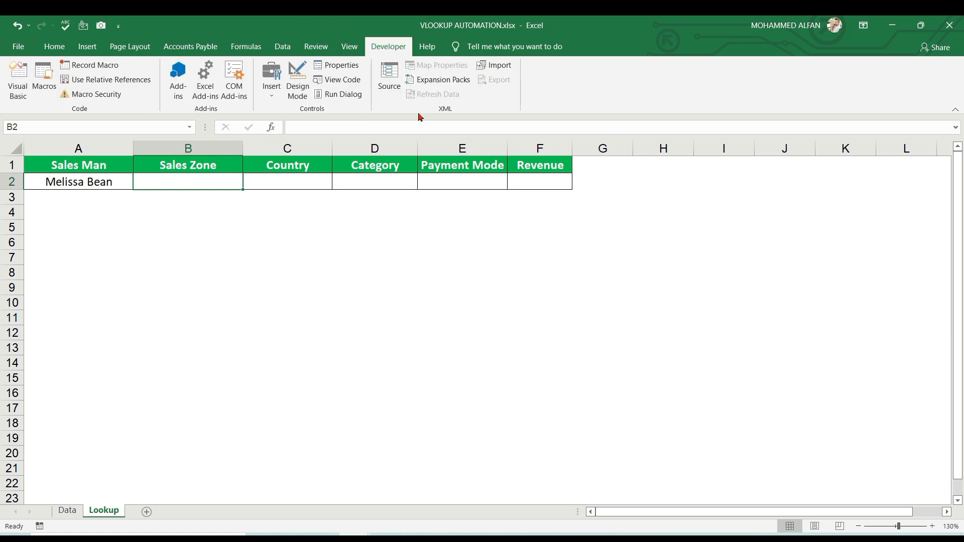
click(92, 67)
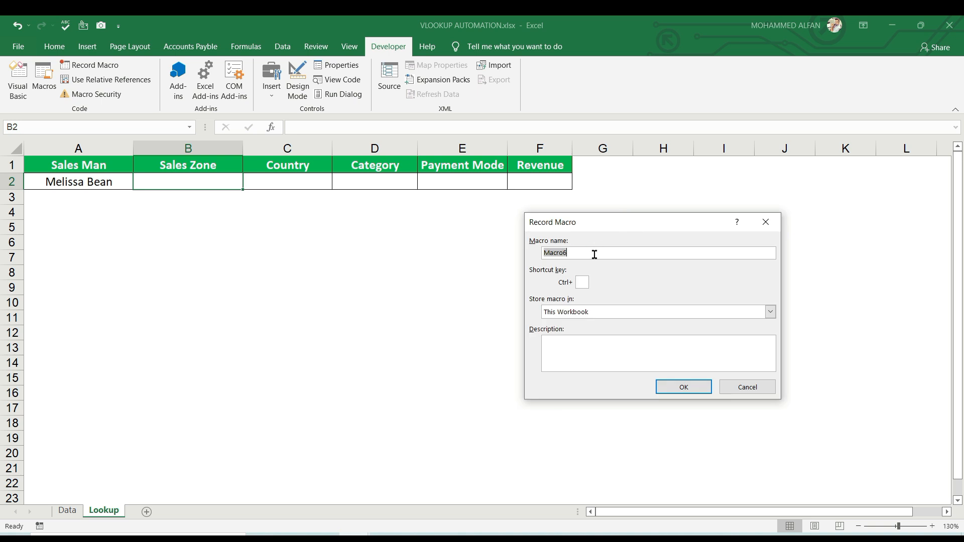
text(Vlookup)
click(674, 387)
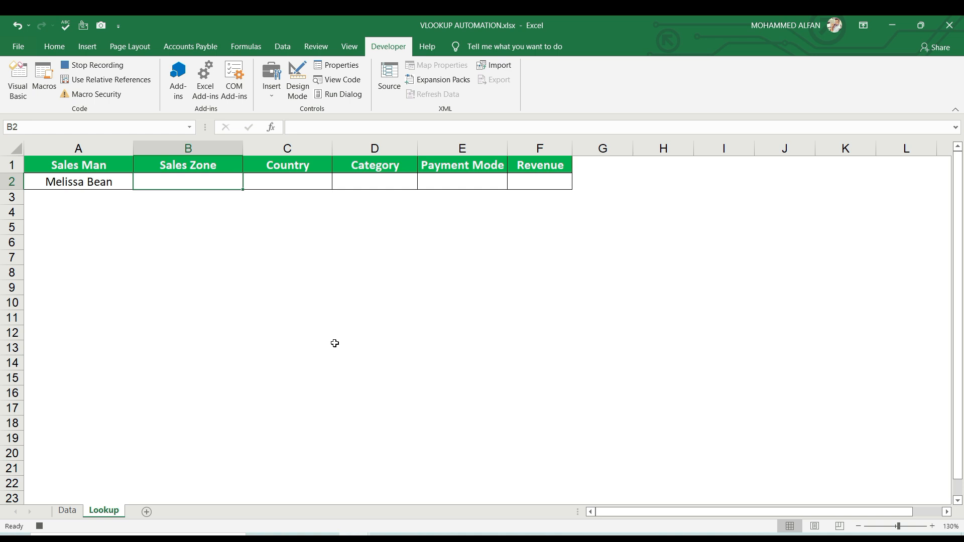
Begin a VLOOKUP formula in cell B2 of the Lookup sheet with the absolute reference $A$2 as lookup value
text(=vlo)
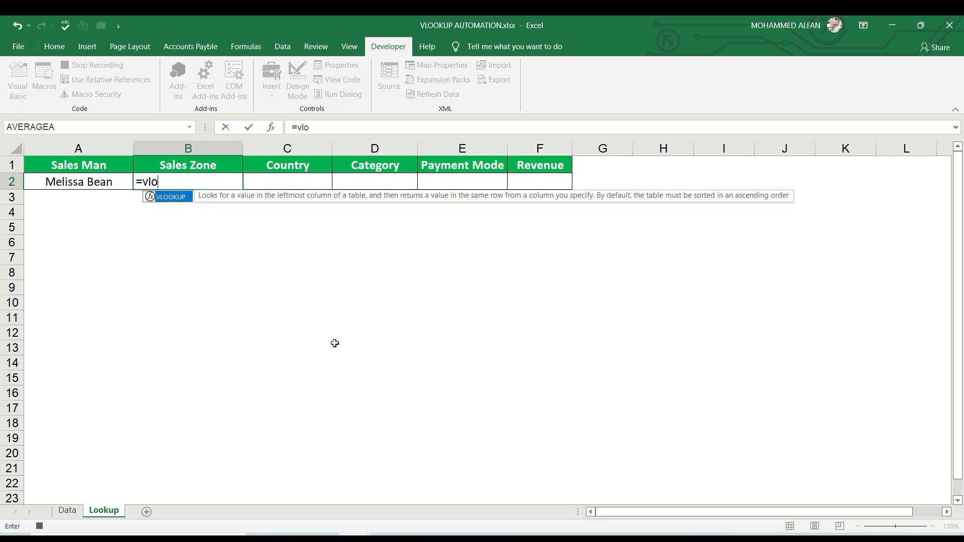
key(Tab)
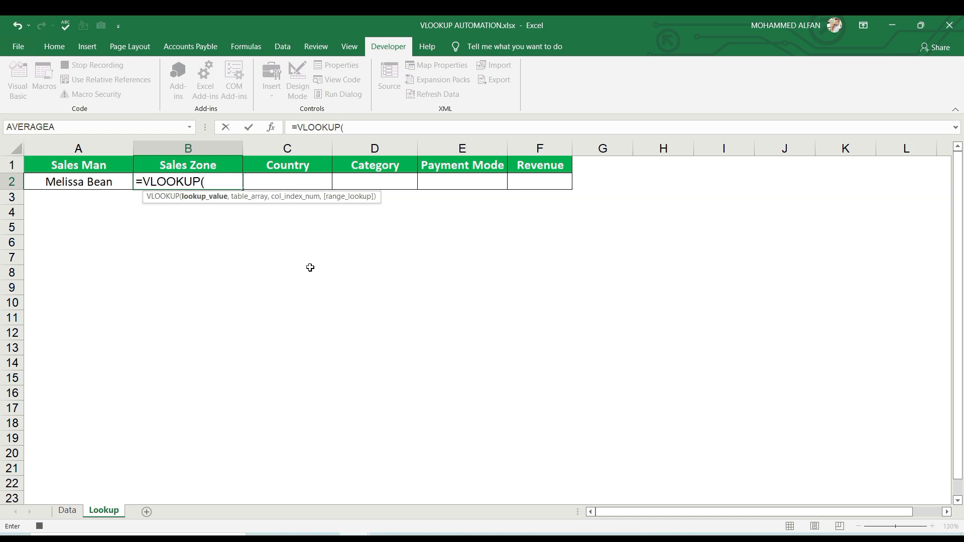
click(91, 183)
key(F4)
text(,)
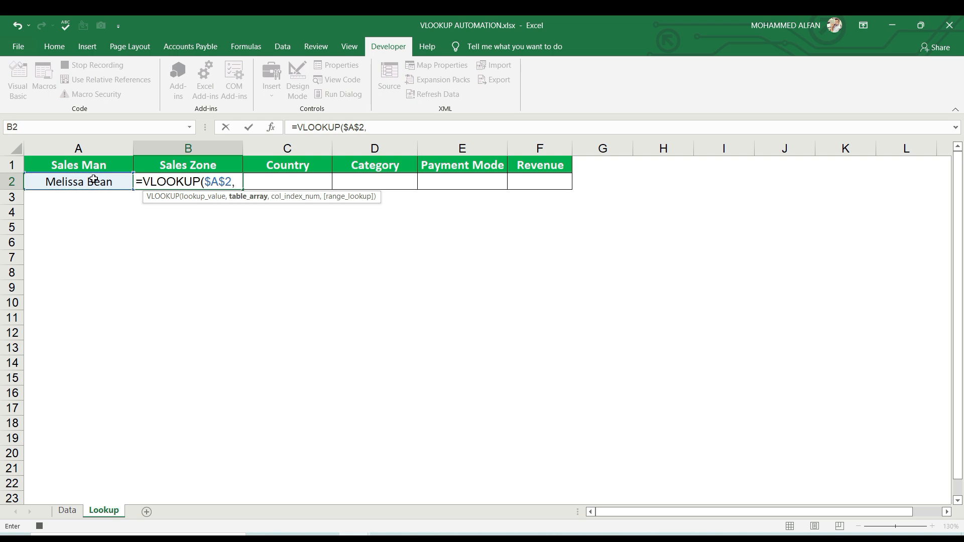
Set the VLOOKUP table array to the absolute range $A$2:$F$46 on the Data sheet
click(67, 510)
click(124, 183)
drag(124, 184, 539, 181)
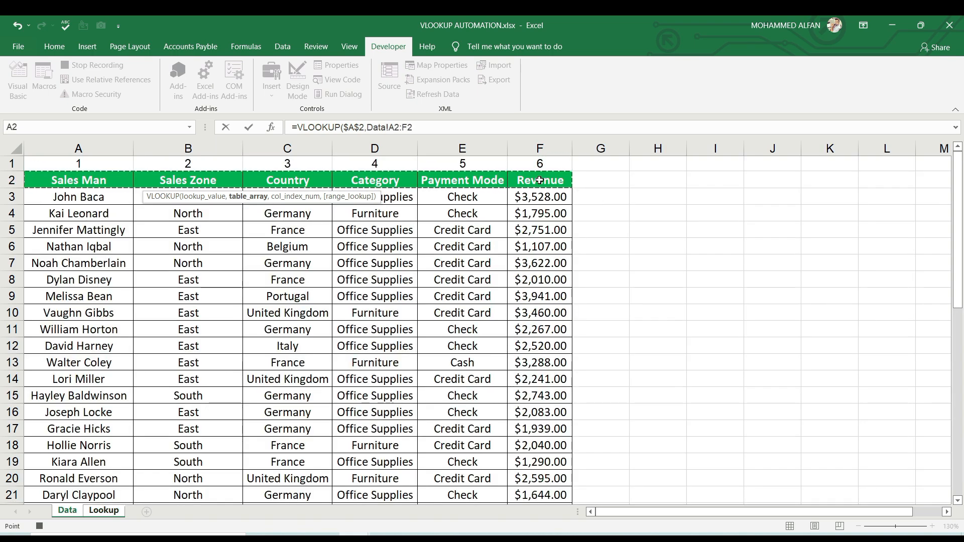
key(ctrl+shift+Down)
key(F4)
text(,)
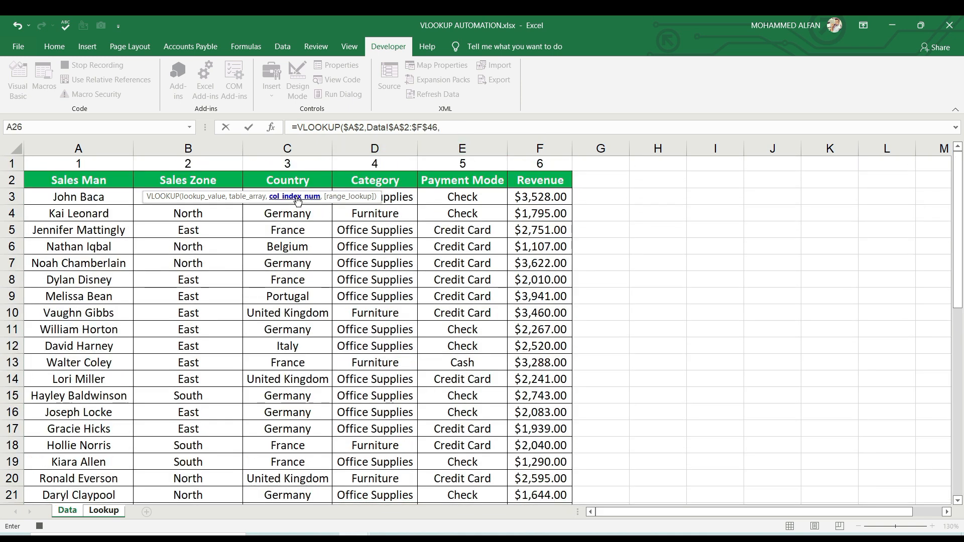
Complete the VLOOKUP formula with Data sheet cell B1 as column index and FALSE for an exact match
click(188, 161)
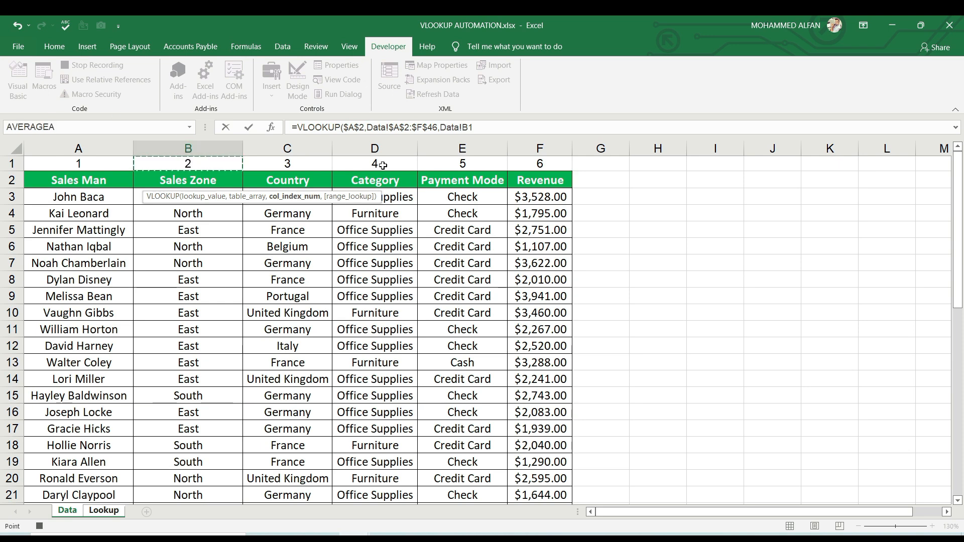
text(,)
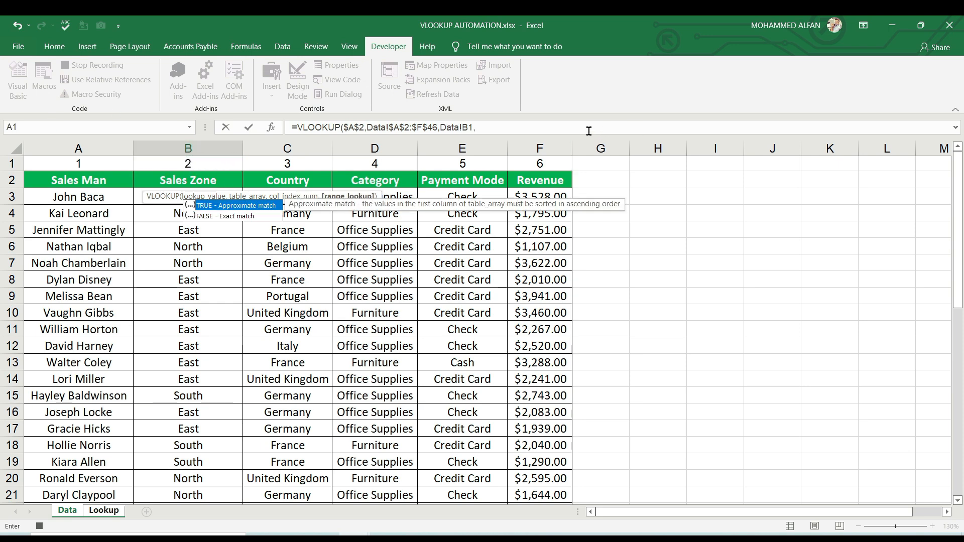
double_click(218, 217)
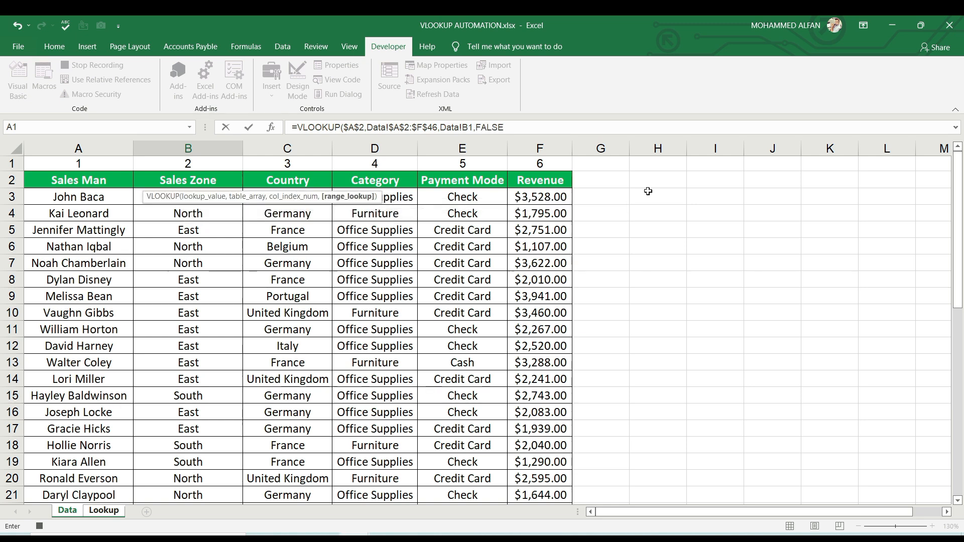
text()()
key(Return)
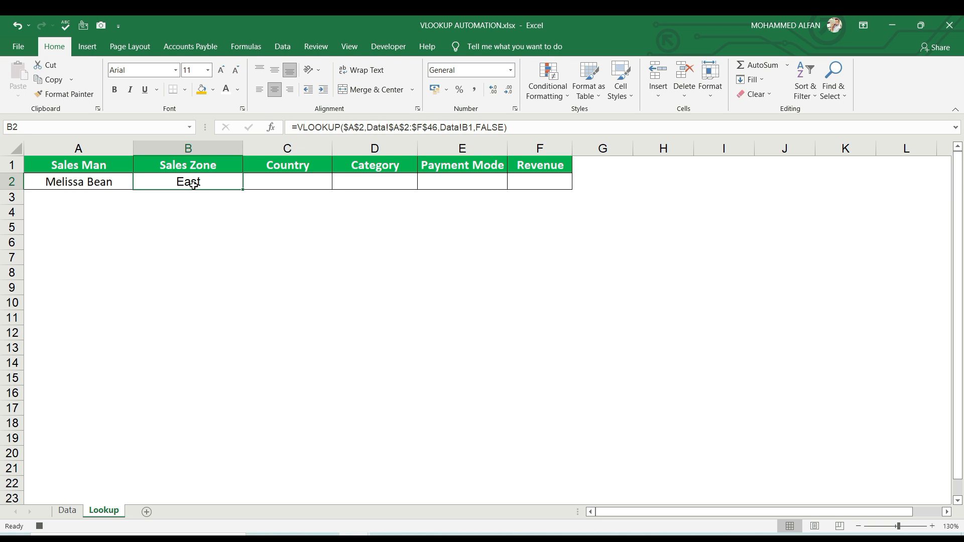
Stop the macro recording and clear the formula from cell B2 on the Lookup sheet
click(388, 46)
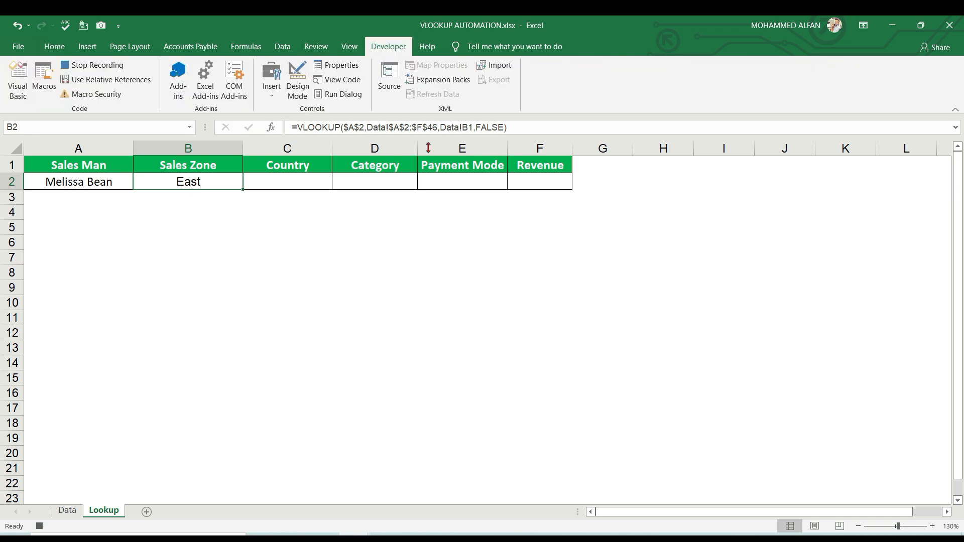
click(102, 70)
key(Delete)
drag(209, 288, 570, 340)
click(570, 341)
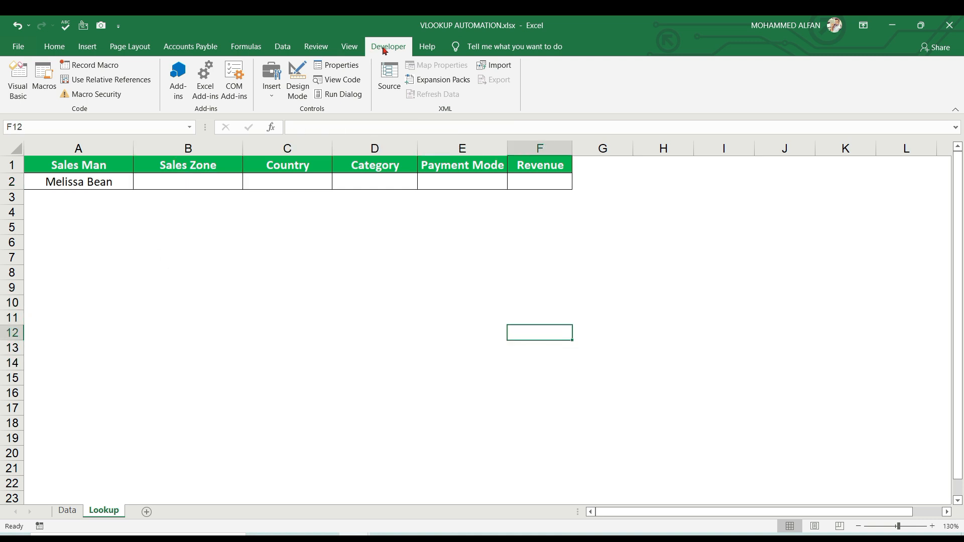
Insert a form control button over about B9:C14 on the Lookup sheet and assign the Vlookup macro to it
click(275, 89)
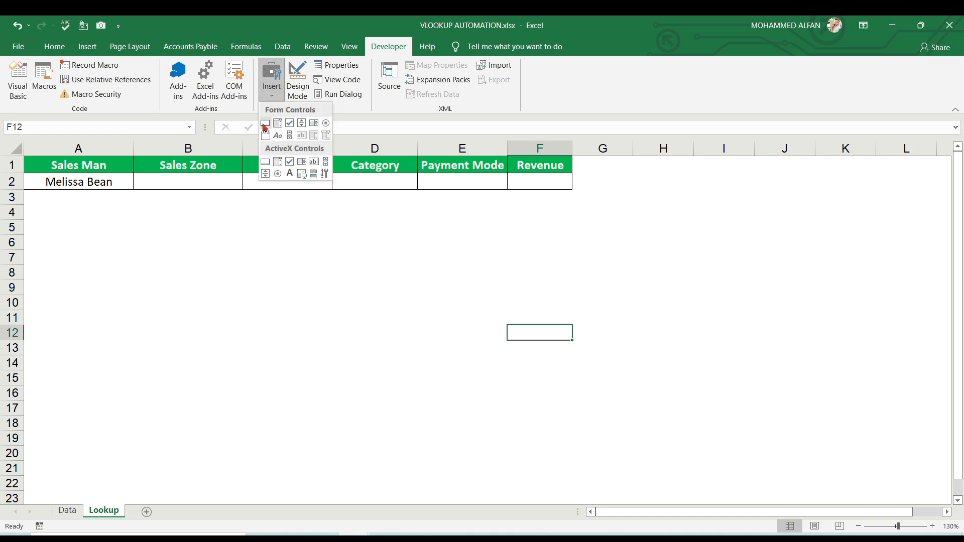
click(264, 124)
drag(194, 288, 336, 363)
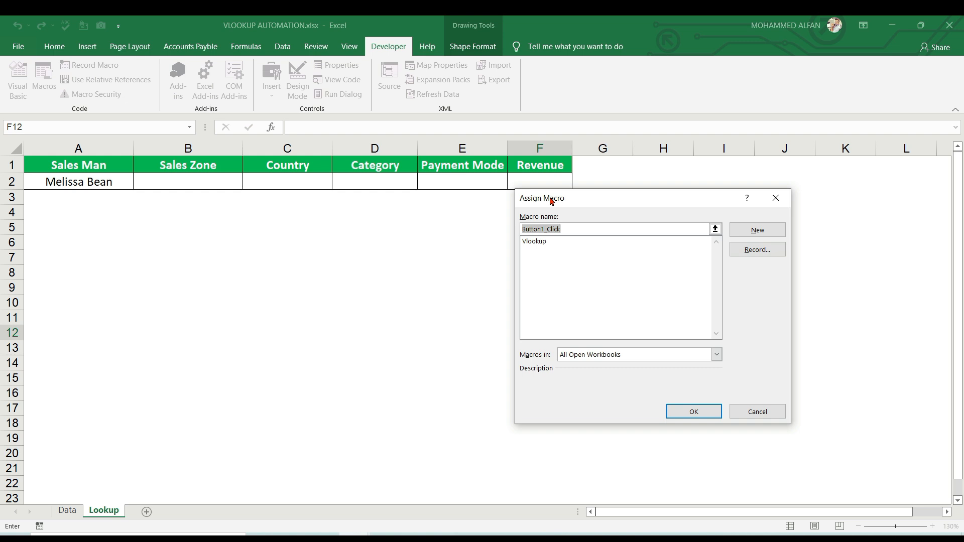
click(532, 242)
click(692, 411)
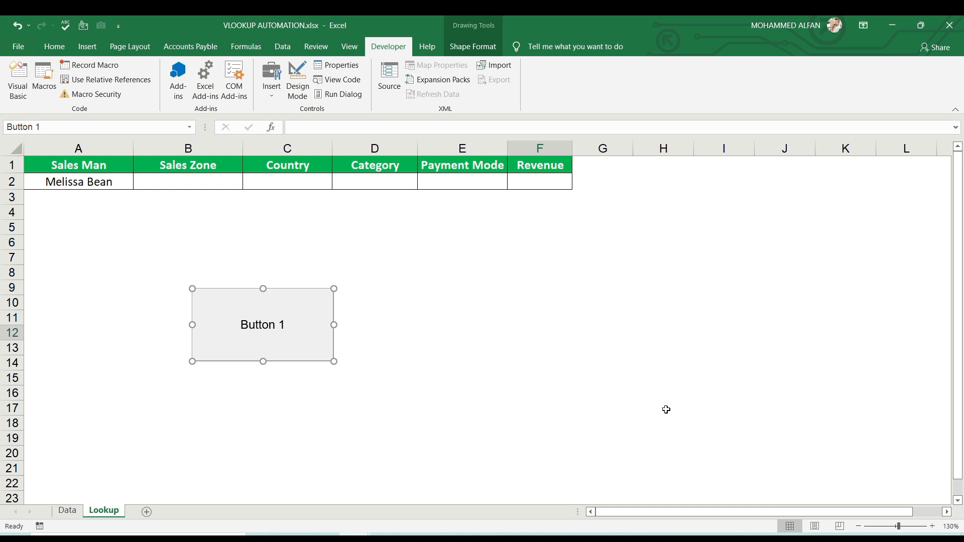
Shift the button slightly to the right and replace its label with GET THE RESULT
drag(315, 288, 345, 289)
click(269, 325)
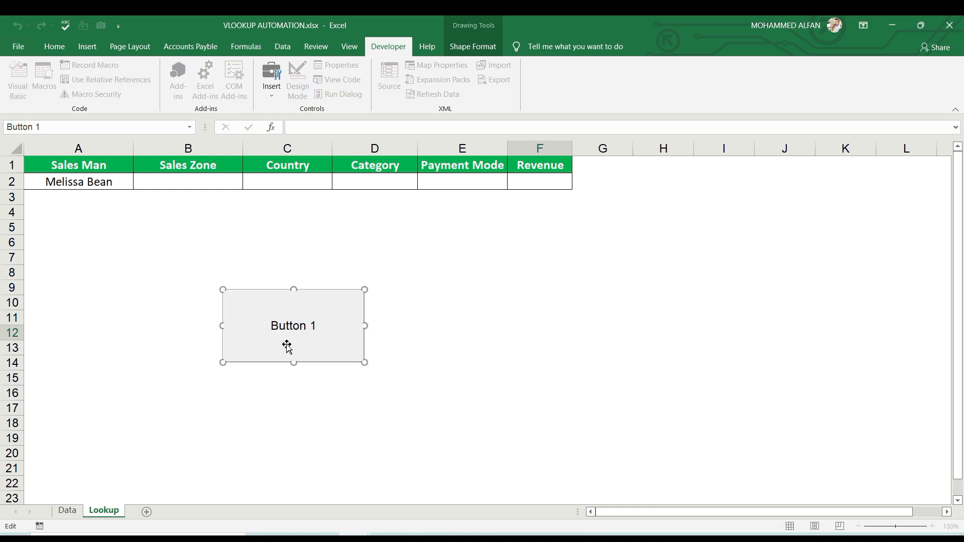
key(Delete)
key(Delete)
key(Delete)
key(Delete)
key(Delete)
key(Delete)
key(Delete)
key(Delete)
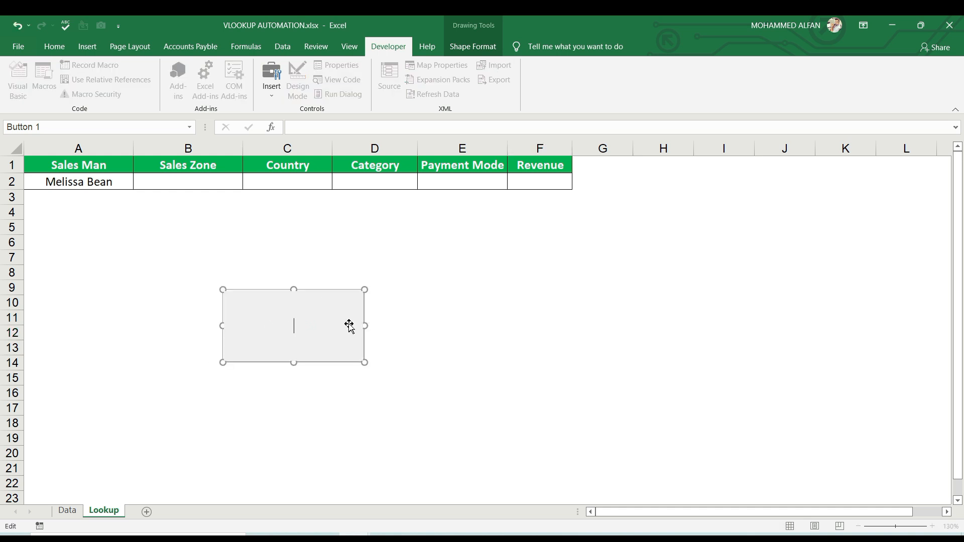
text(GET THE RESULT)
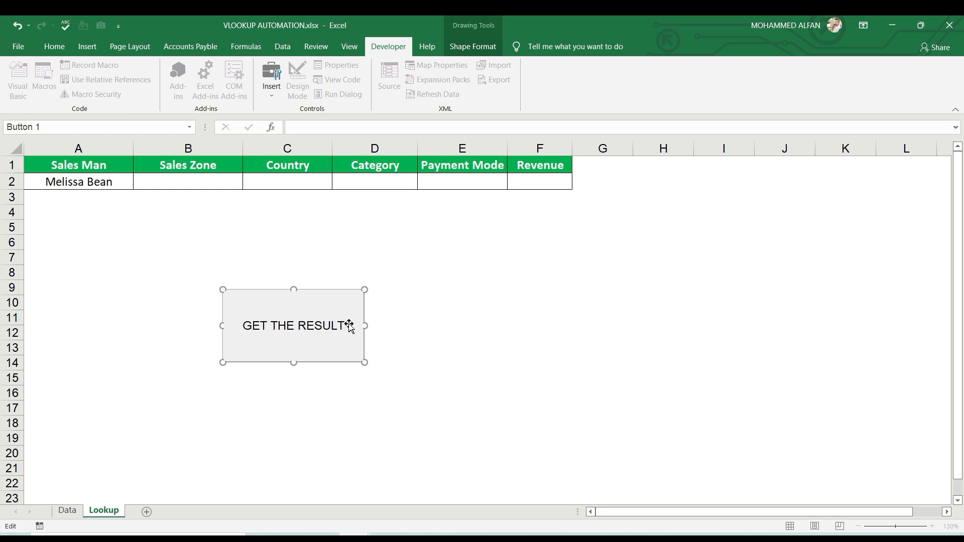
key(Escape)
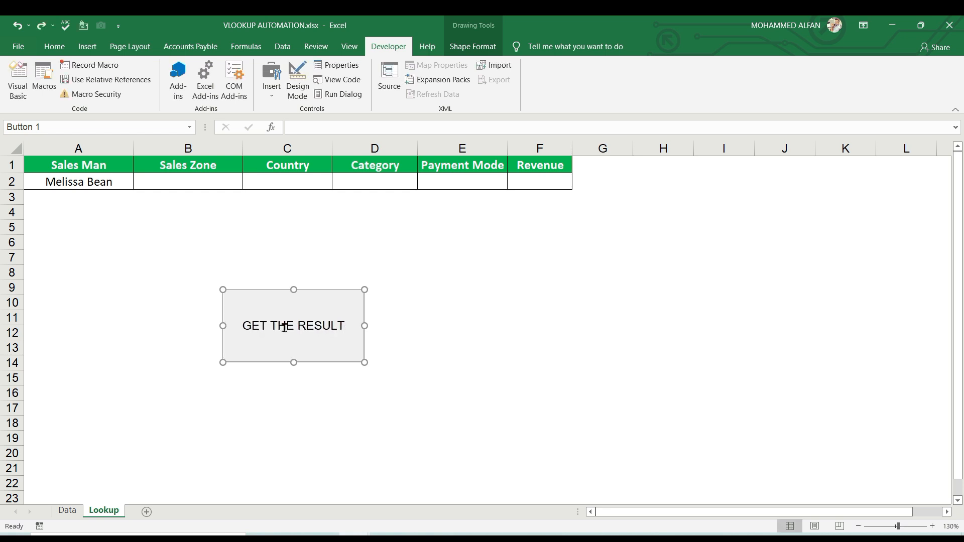
View the font options in the GET THE RESULT button's Format Control settings
right_click(357, 331)
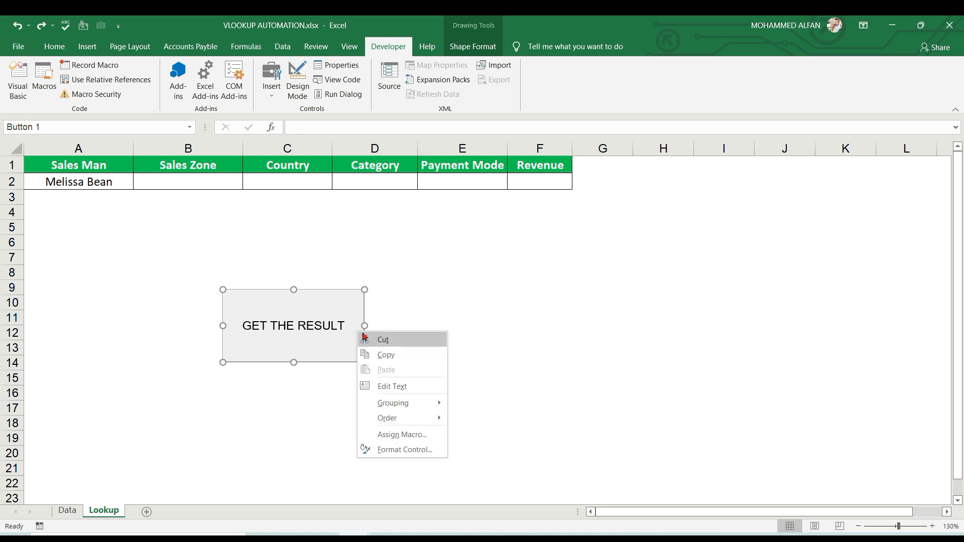
click(432, 451)
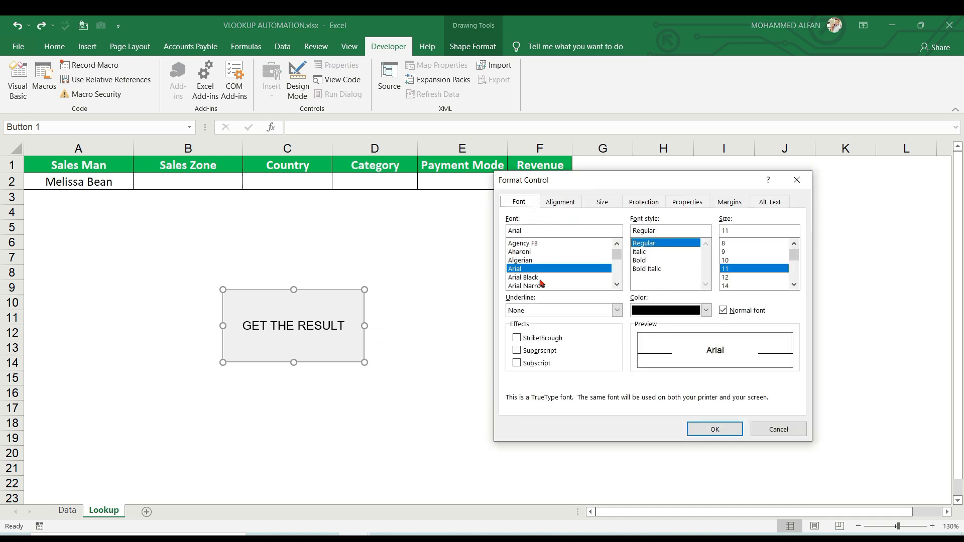
click(797, 179)
key(Escape)
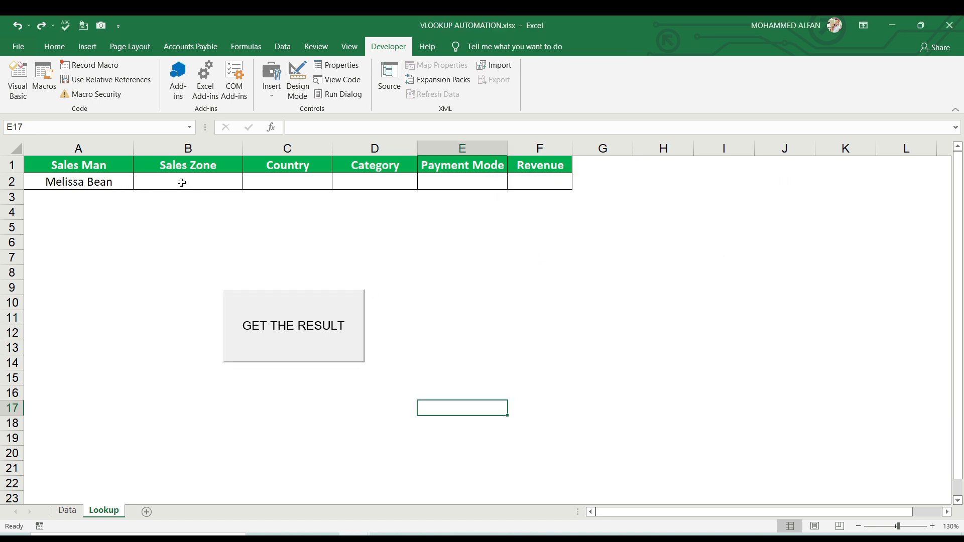
Test the GET THE RESULT button with cells B2, D2 and F2 selected in turn, and clear the results from B2:F2
click(197, 181)
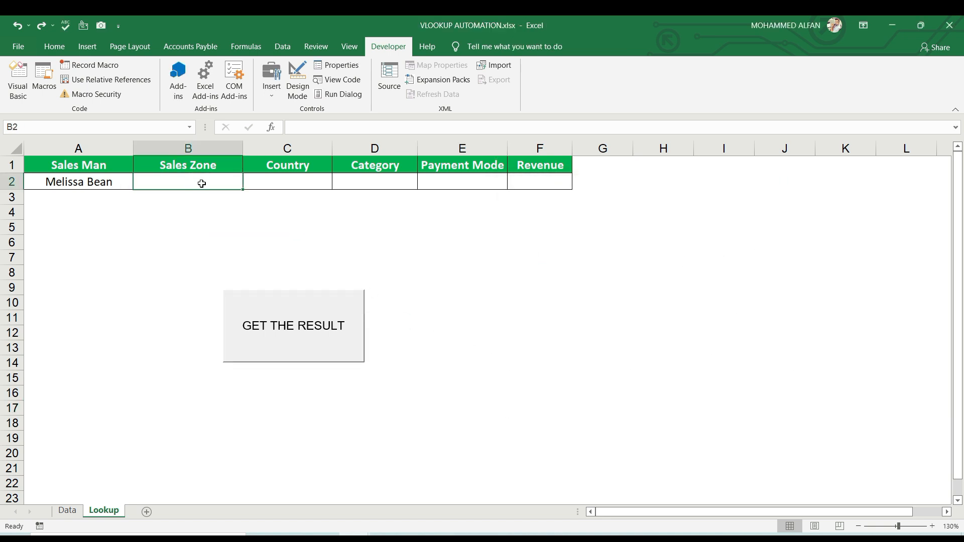
click(301, 330)
click(400, 179)
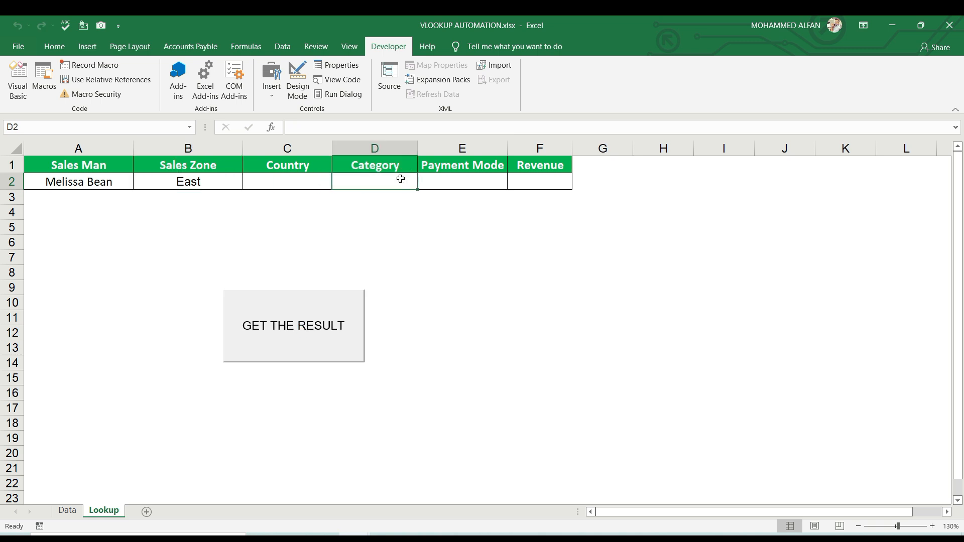
click(342, 330)
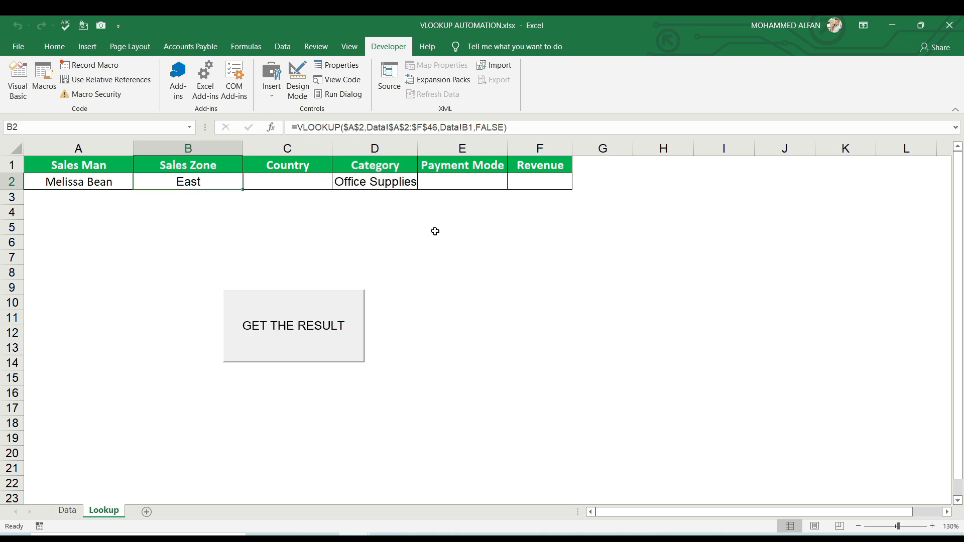
click(547, 179)
click(301, 346)
drag(173, 181, 538, 181)
key(Delete)
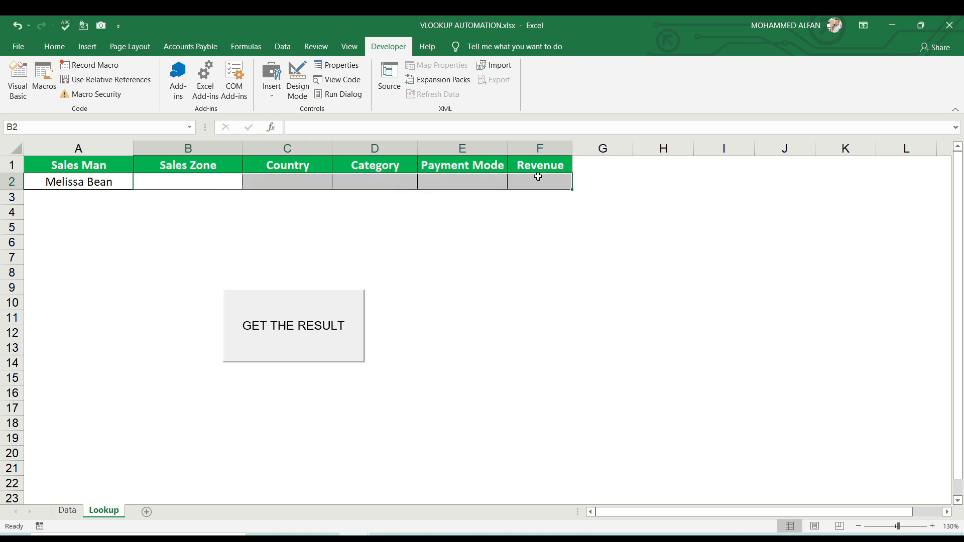
Copy the salesman name from cell A18 of the Data sheet into cell A2 of the Lookup sheet
click(52, 179)
click(67, 510)
click(104, 364)
key(ctrl+c)
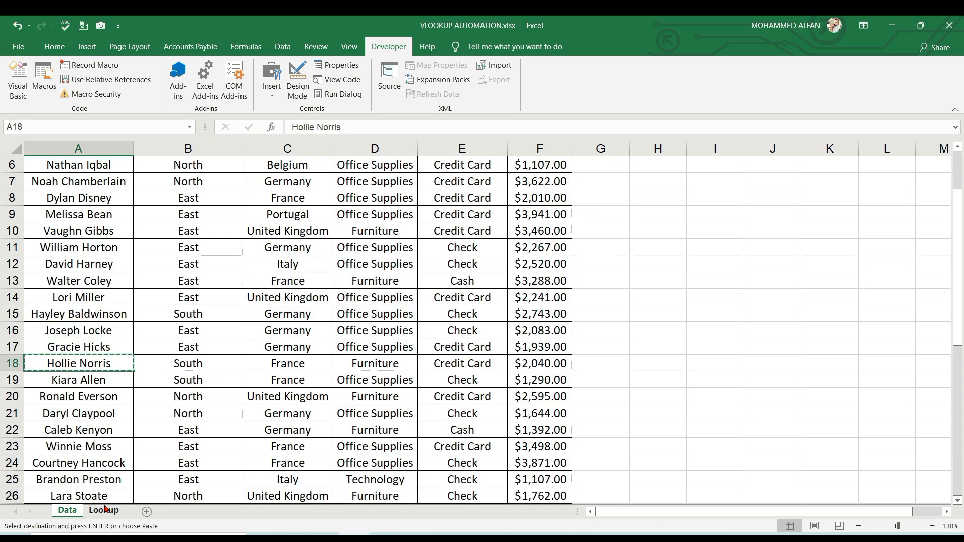
click(104, 511)
key(ctrl+v)
click(383, 286)
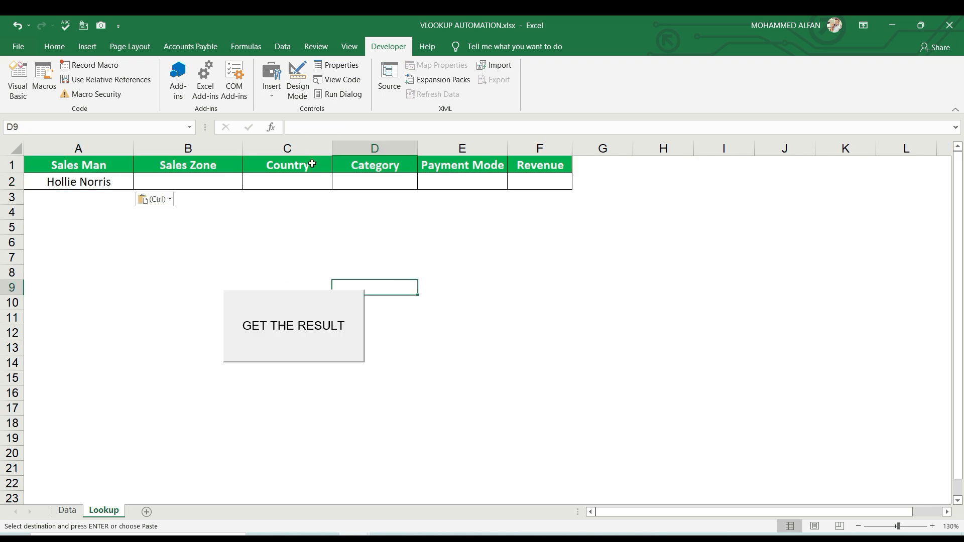
Test the GET THE RESULT button with cells C2 and E2 selected in turn
click(302, 182)
click(305, 325)
click(477, 182)
click(335, 312)
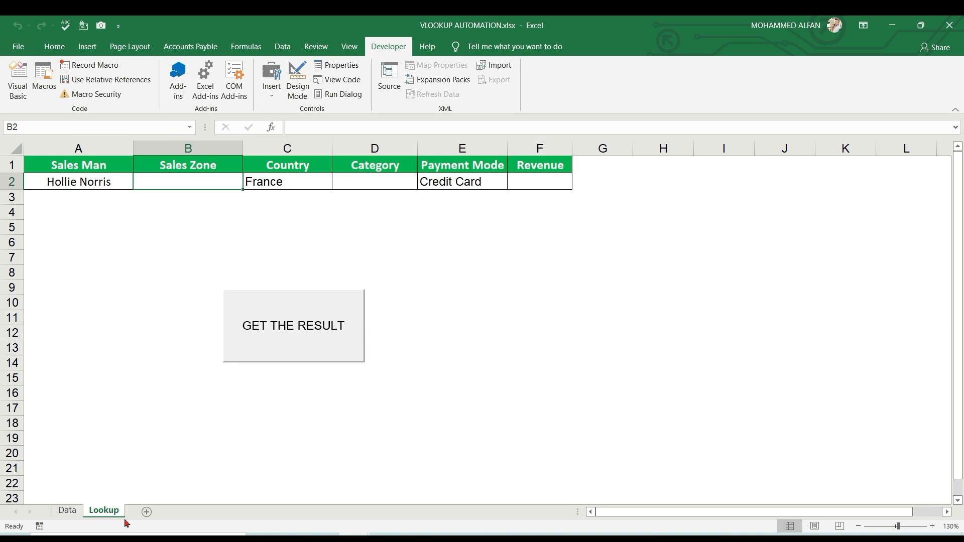
Check the Country and Payment Mode results against cells C18 and E18 on the Data sheet
click(68, 511)
click(308, 365)
ctrl+click(484, 369)
click(104, 511)
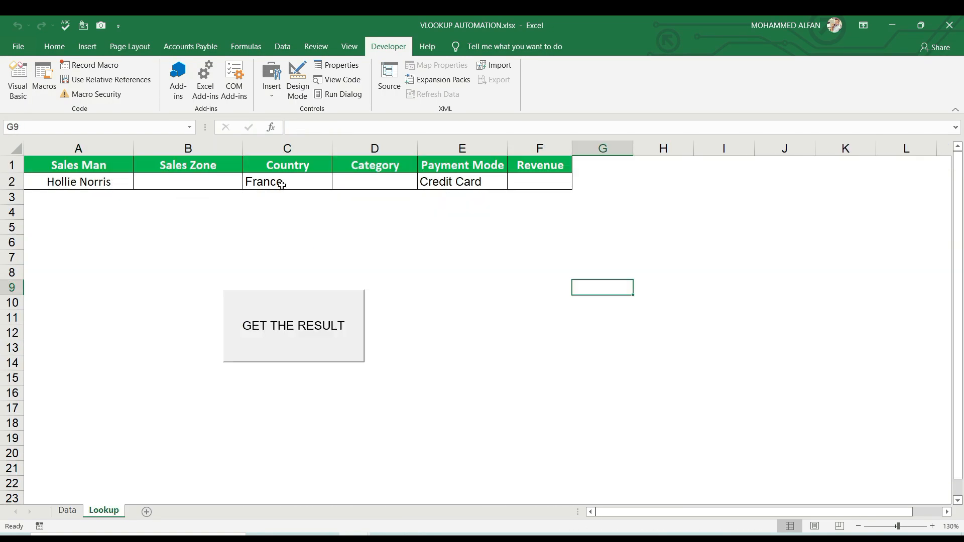
Clear the lookup results from C2:F2 on the Lookup sheet
click(282, 185)
drag(275, 182, 510, 186)
key(Delete)
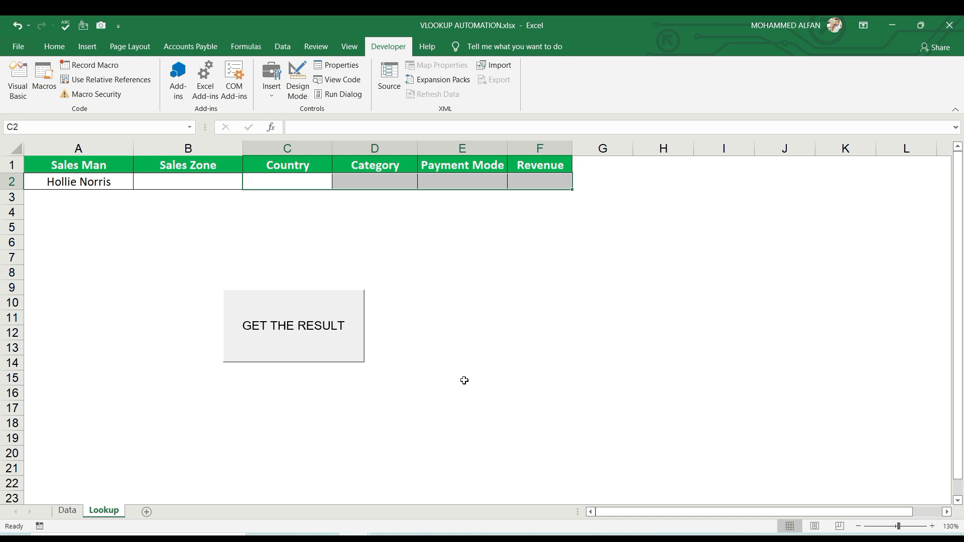
click(464, 381)
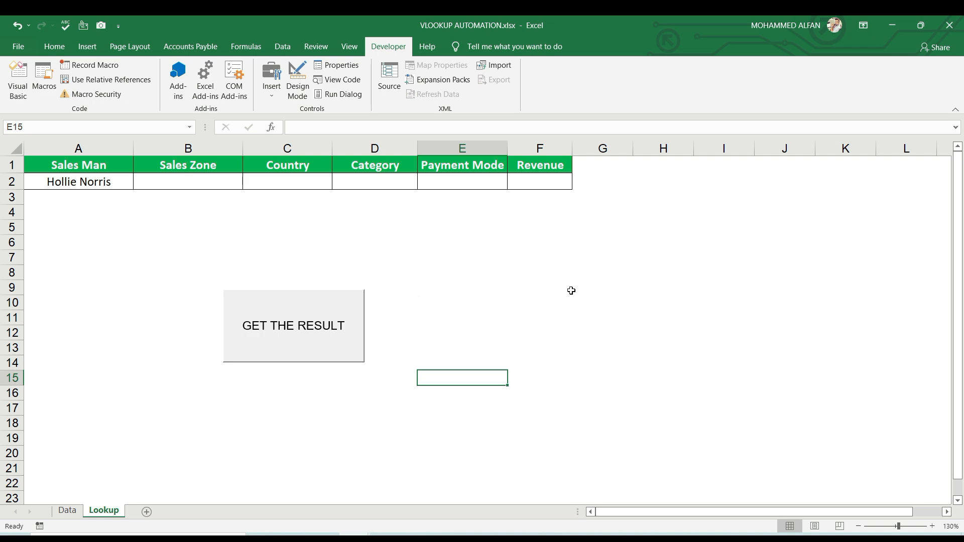
Examine the column index numbers in A1:F1 of the Data sheet
click(67, 511)
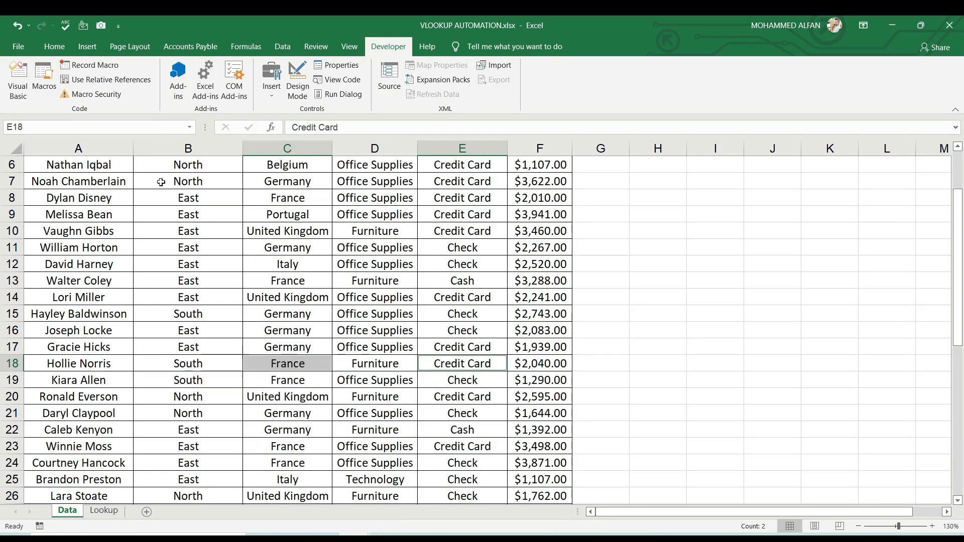
scroll(318, 301, up, 2)
drag(78, 164, 552, 164)
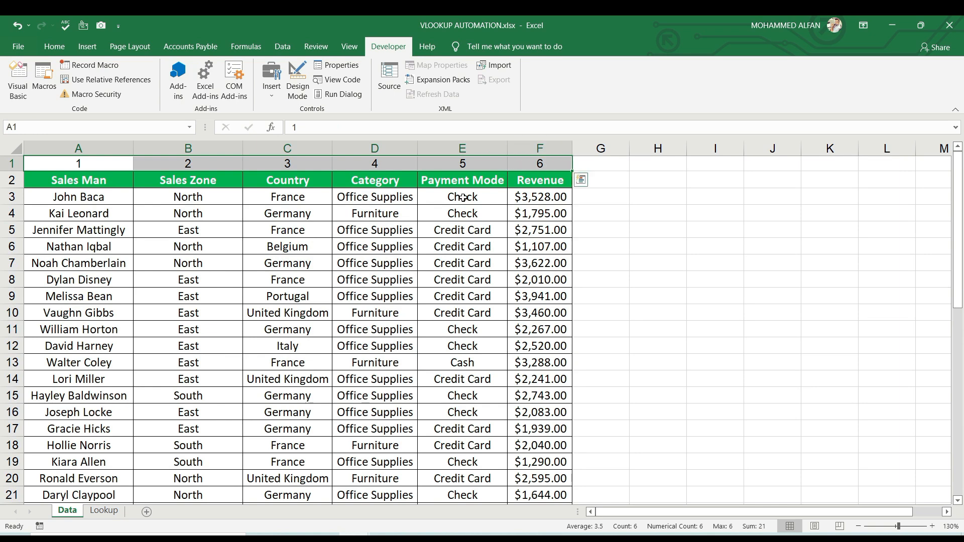
Fill B2 on the Lookup sheet using the GET THE RESULT button and extend its formula across to F2
click(103, 511)
click(166, 181)
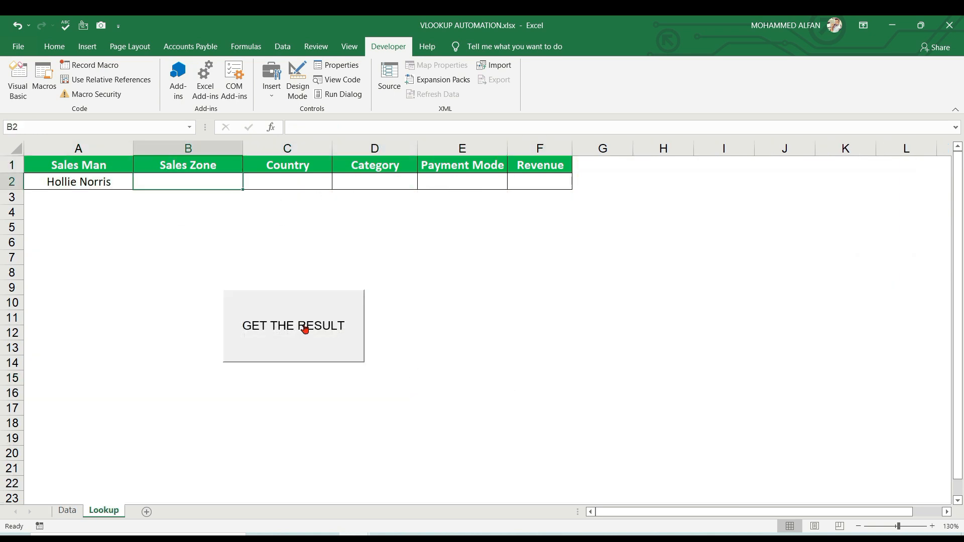
click(303, 328)
drag(245, 190, 572, 188)
Examine the VLOOKUP formula in Lookup cell B2 and its column index references in B1:F1 of the Data sheet
click(166, 186)
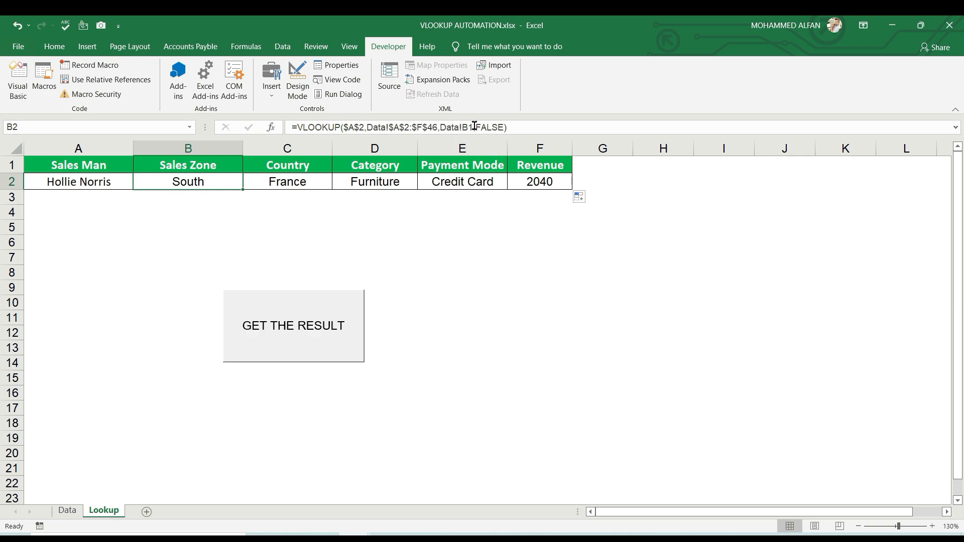
click(81, 511)
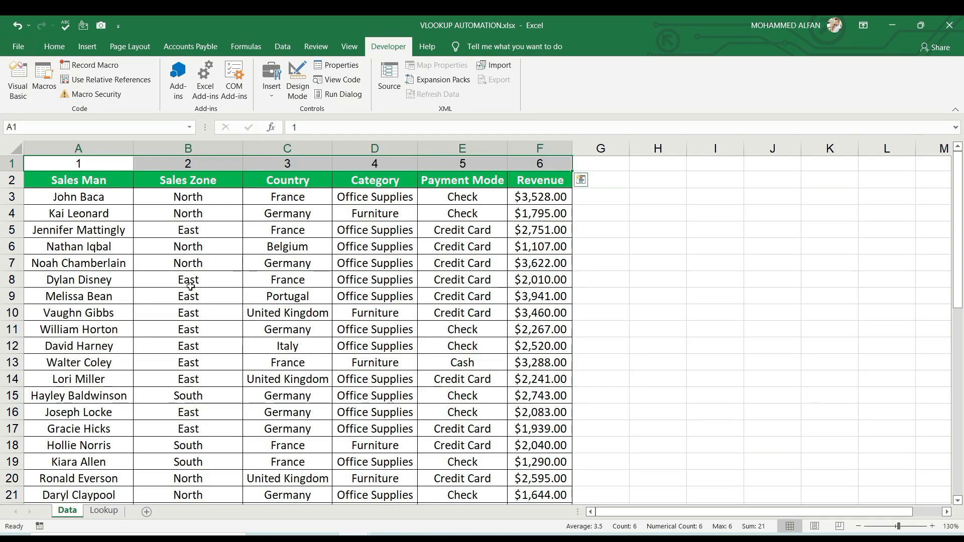
click(196, 165)
key(ctrl+Page_Down)
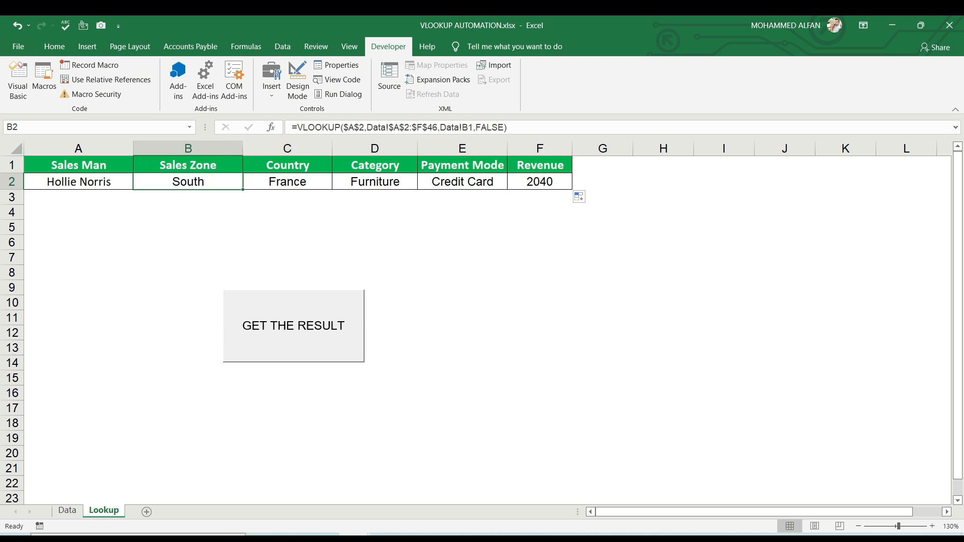
click(67, 510)
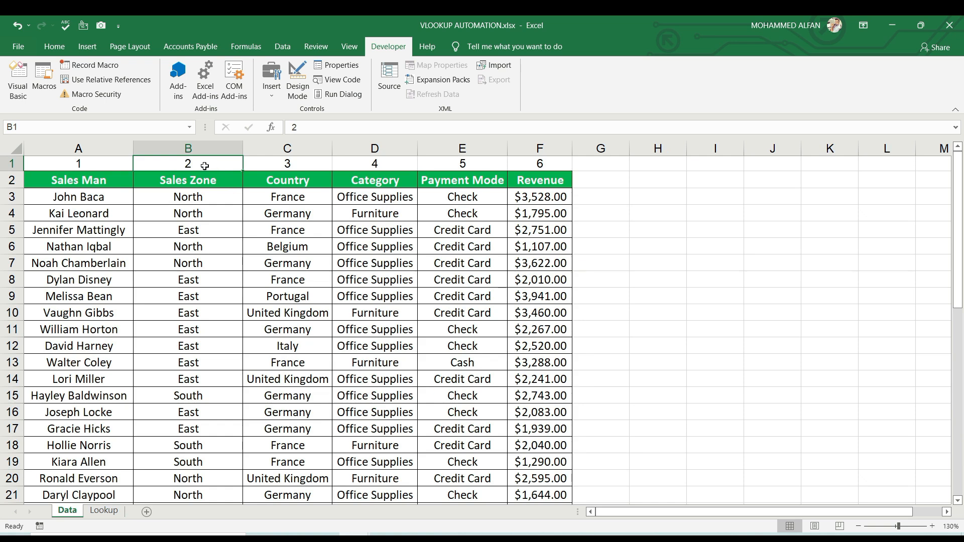
drag(266, 166, 543, 159)
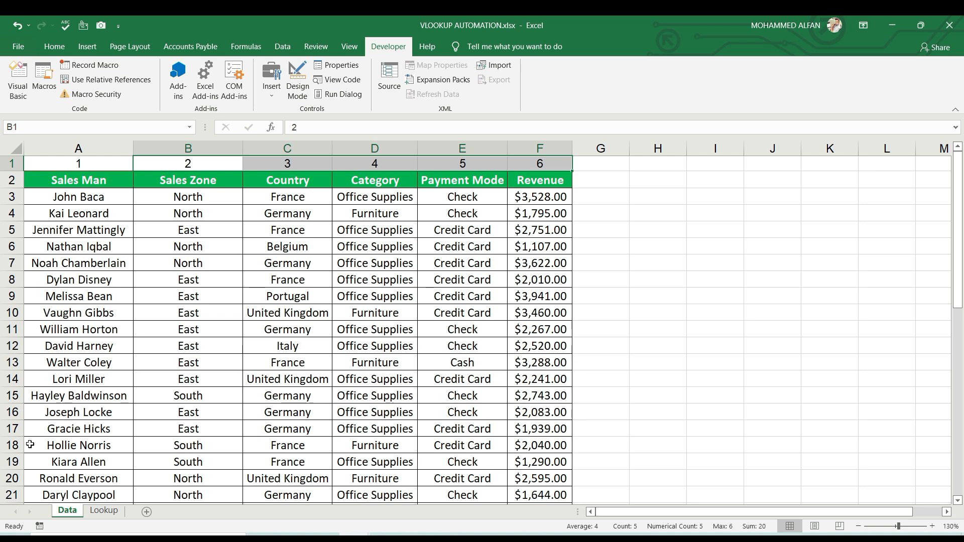
Compare the column index references in the VLOOKUP formulas of cells B2 to F2 on the Lookup sheet
click(103, 511)
click(313, 179)
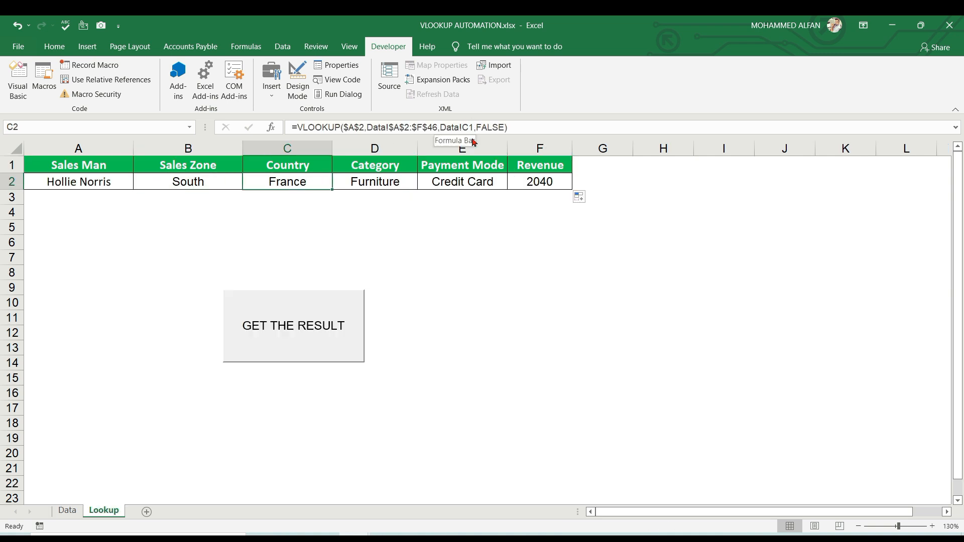
click(399, 179)
click(461, 182)
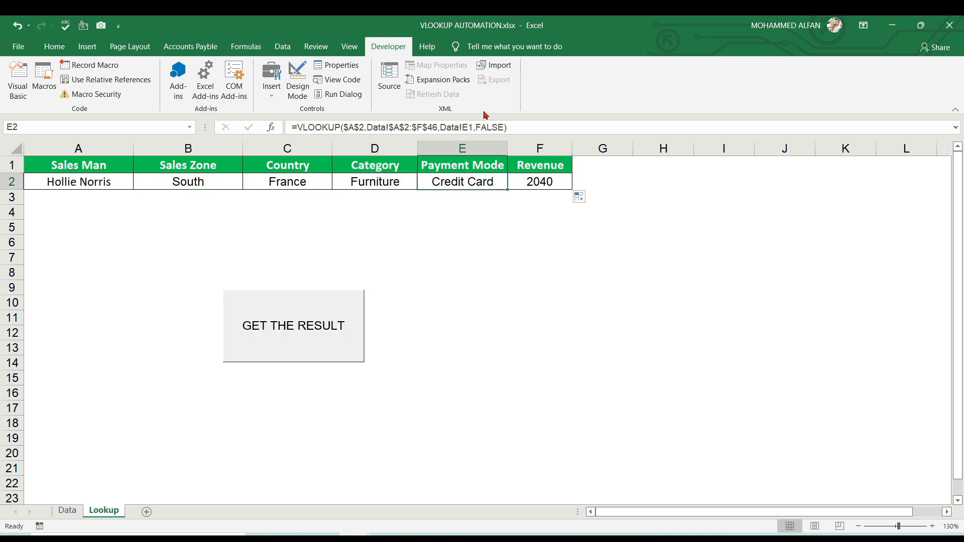
click(531, 176)
click(221, 183)
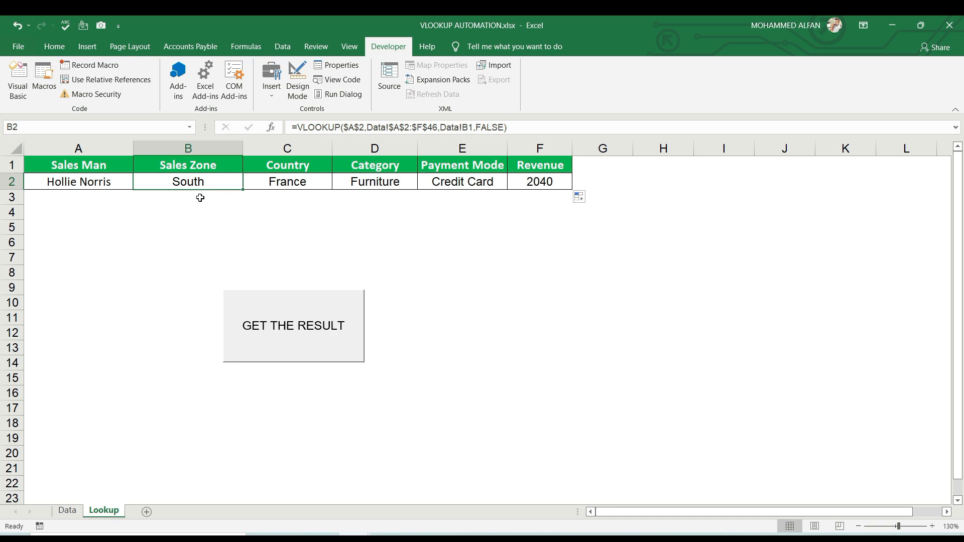
Try to save the workbook as VLOOKUP AUTOMATION.xlsm on New Volume (E:) in the Excel Macro-Enabled Workbook format
click(18, 46)
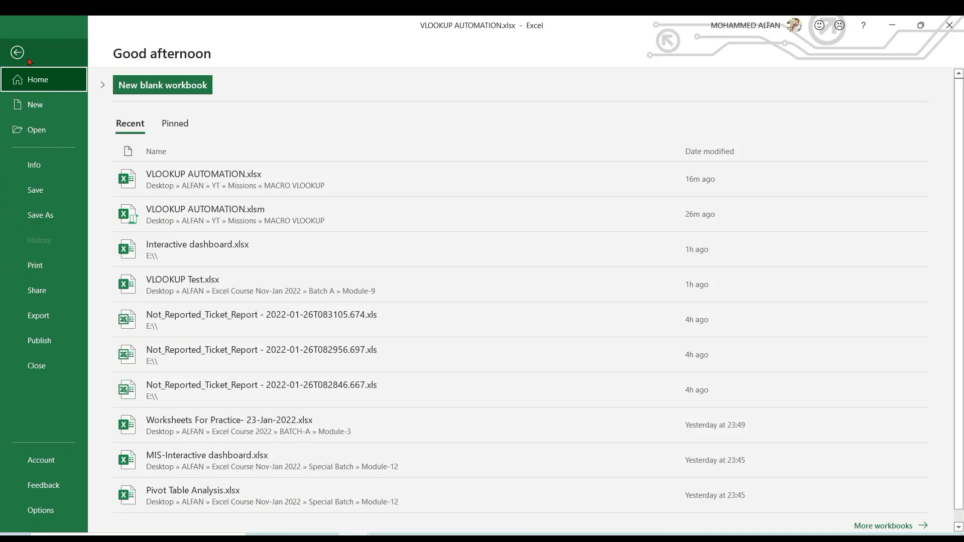
click(58, 225)
click(435, 182)
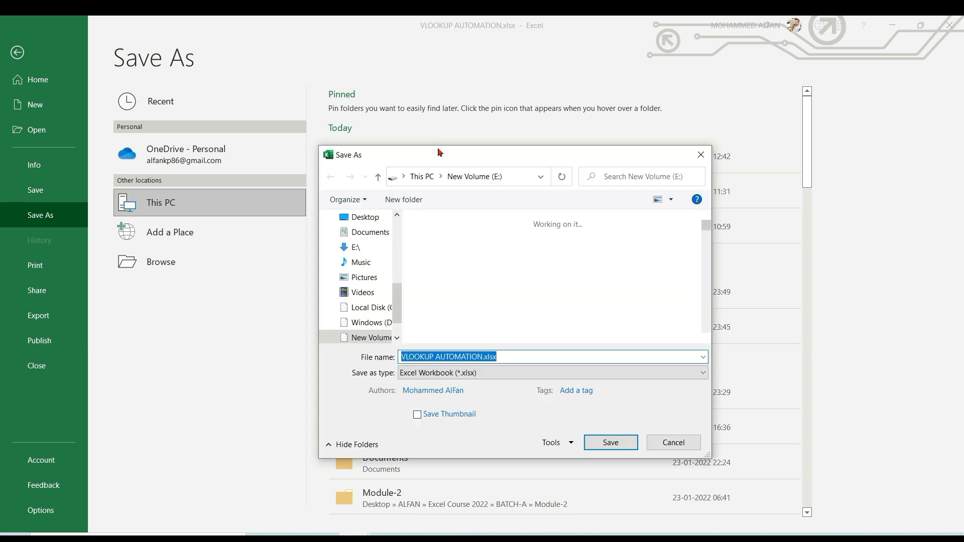
drag(438, 151, 261, 123)
click(293, 339)
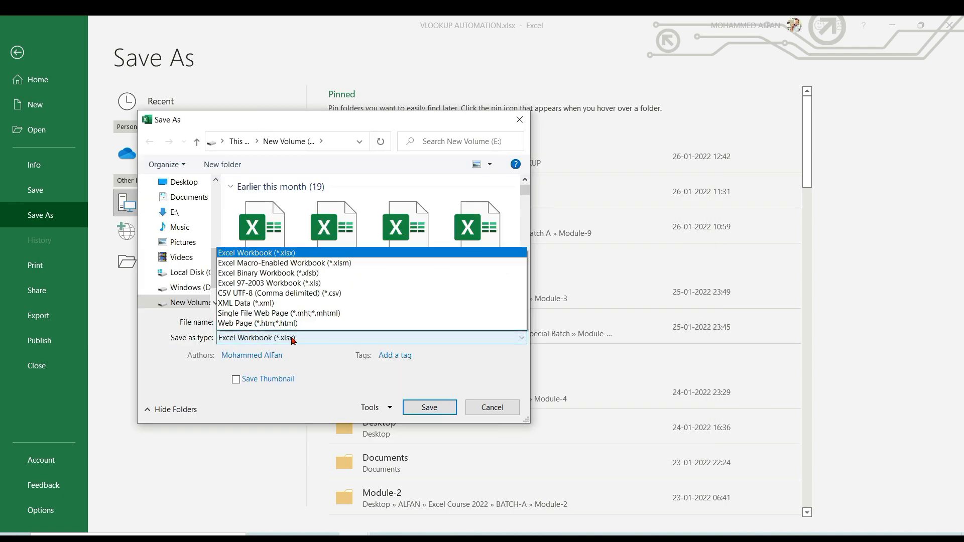
click(293, 54)
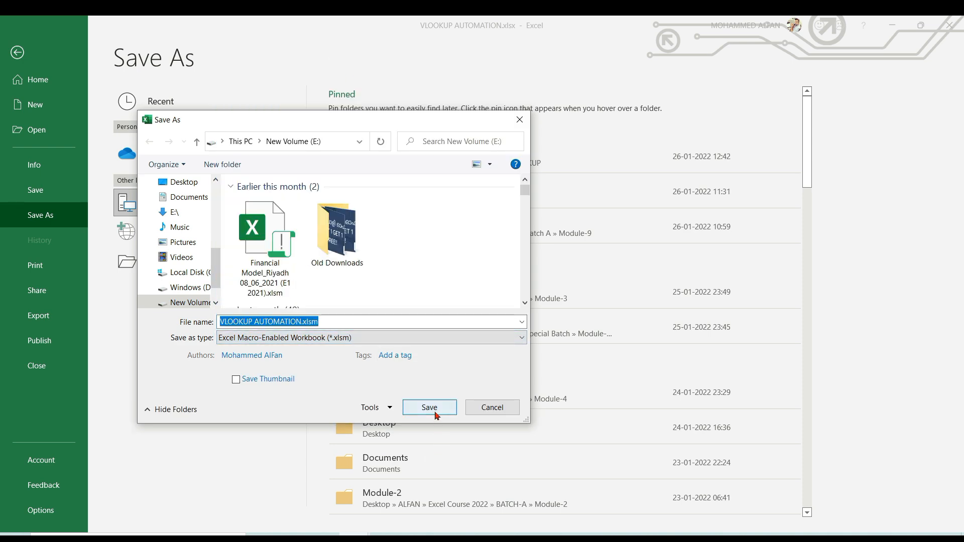
click(434, 410)
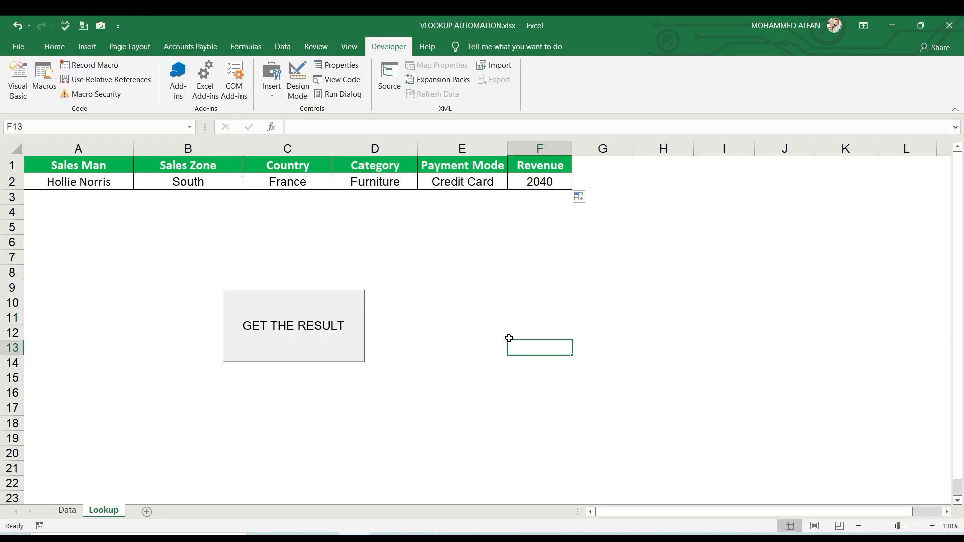